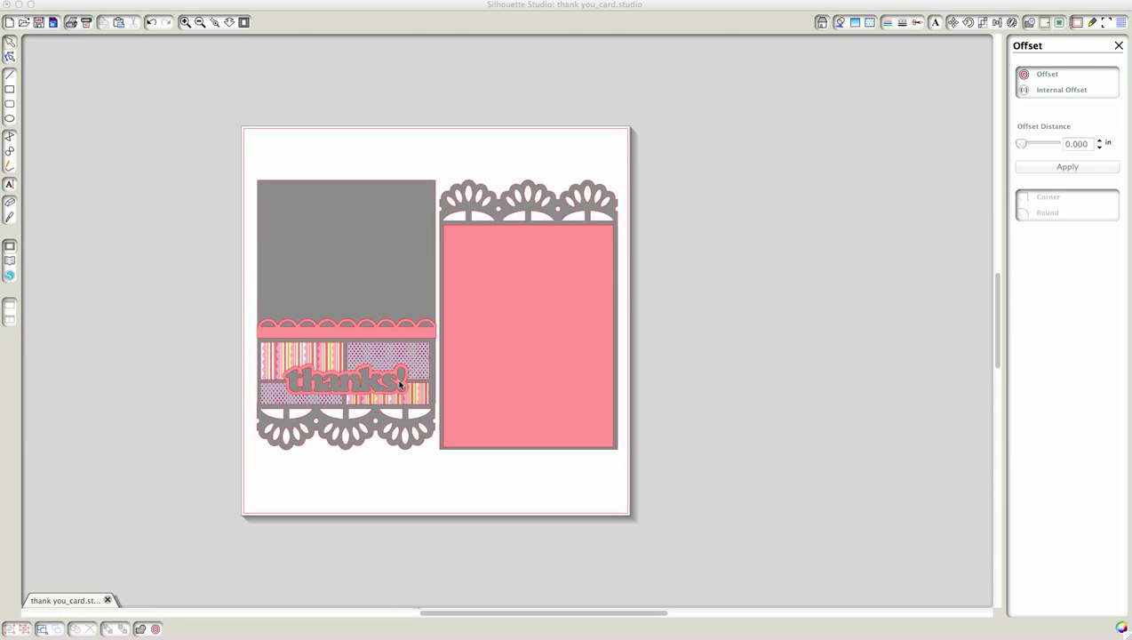
# Move the finished card design off the page and draw a rectangle about 4.61 by 5.85 in on the empty page
pyautogui.click(435, 283)
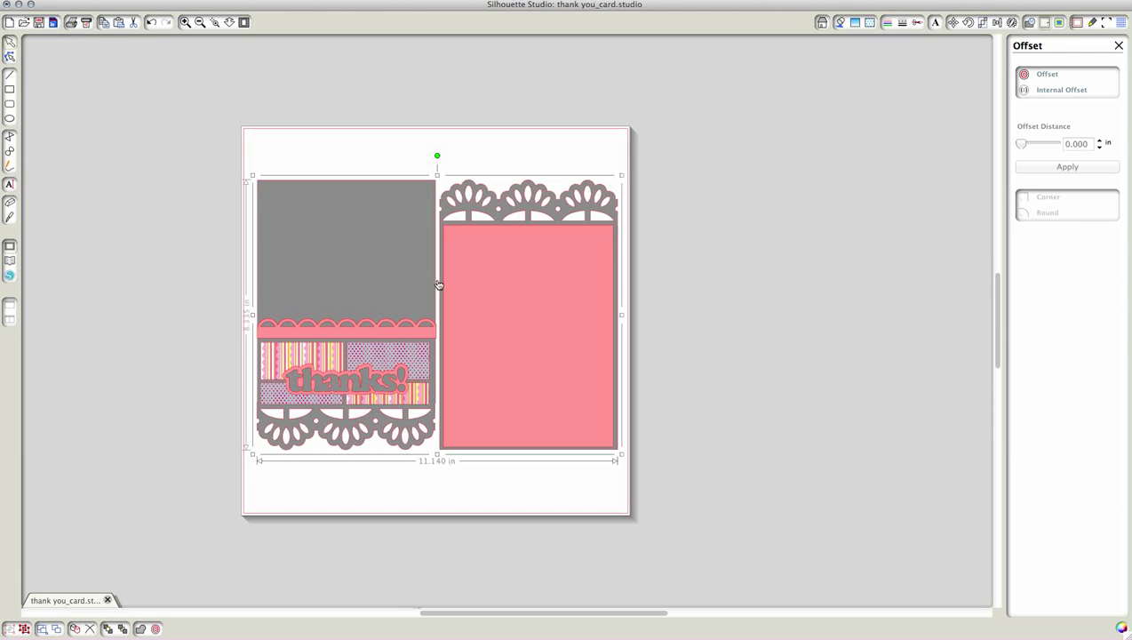
pyautogui.moveTo(439, 285); pyautogui.dragTo(826, 253)
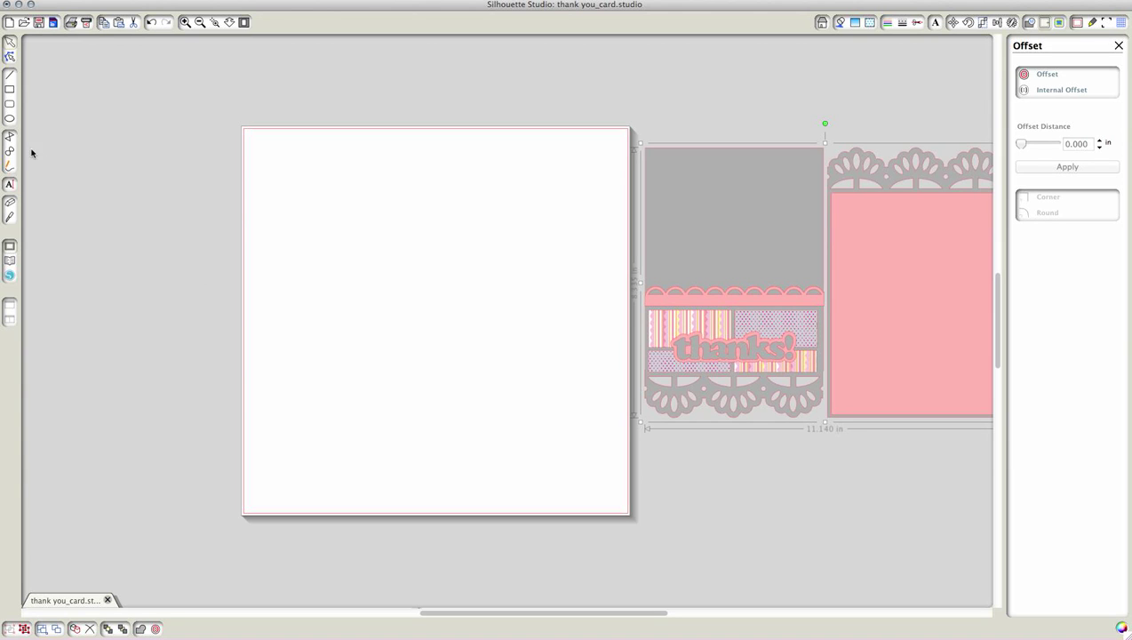
pyautogui.click(10, 92)
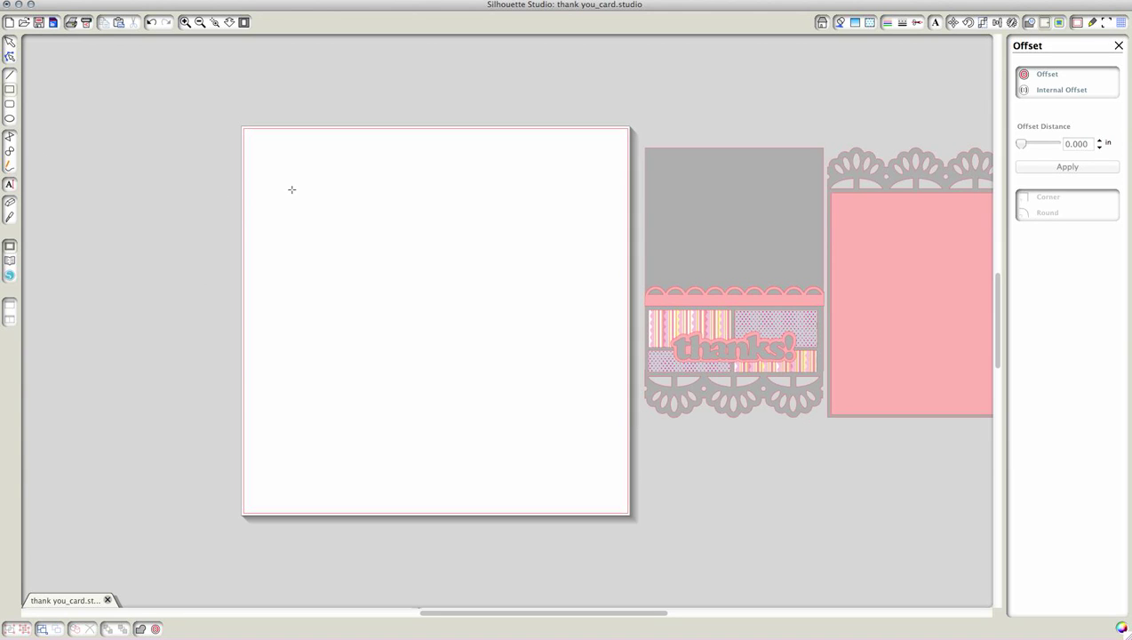
pyautogui.moveTo(291, 190)
pyautogui.mouseDown()
pyautogui.moveTo(374, 316)
pyautogui.moveTo(441, 379)
pyautogui.mouseUp()
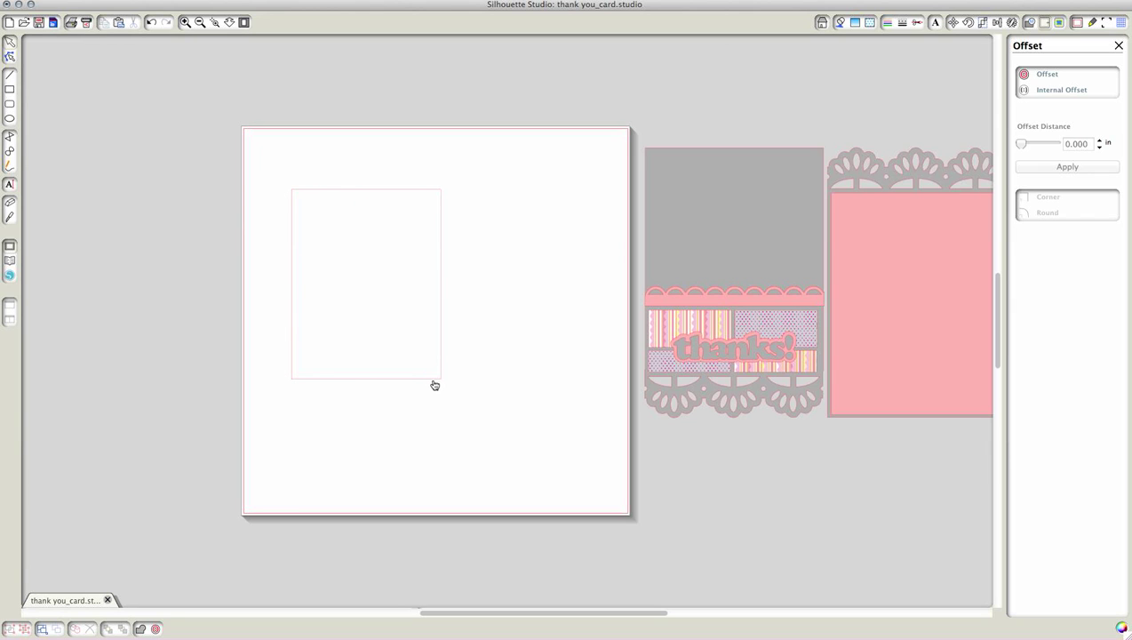
# Scale the new rectangle to a width of 5.5 in and a height of 8.5 in
pyautogui.click(983, 24)
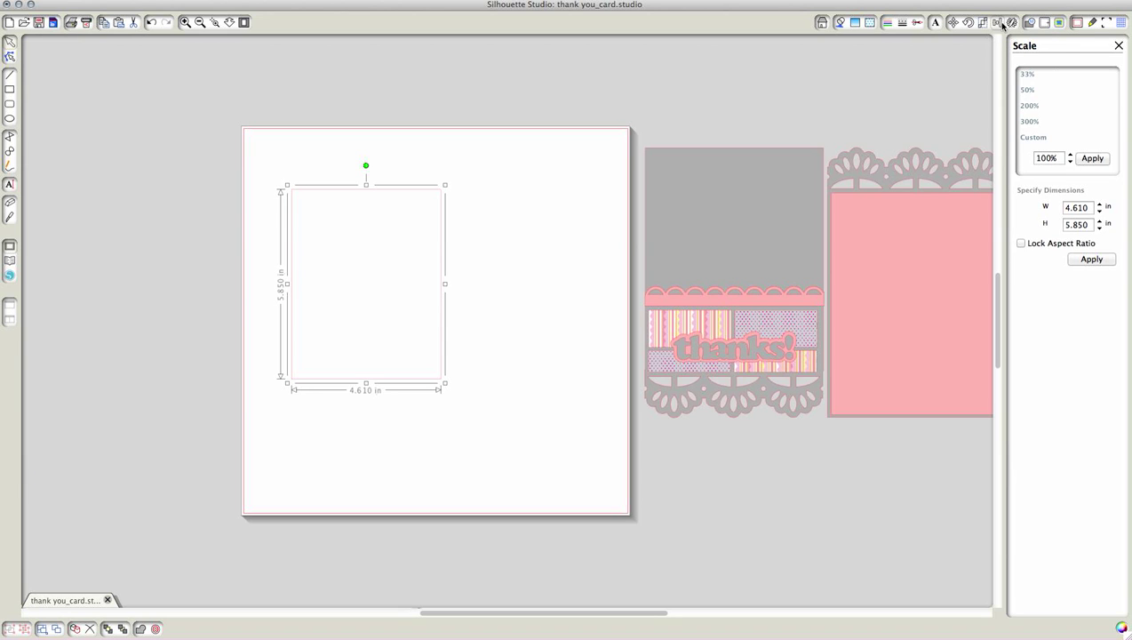
pyautogui.click(999, 24)
pyautogui.click(982, 24)
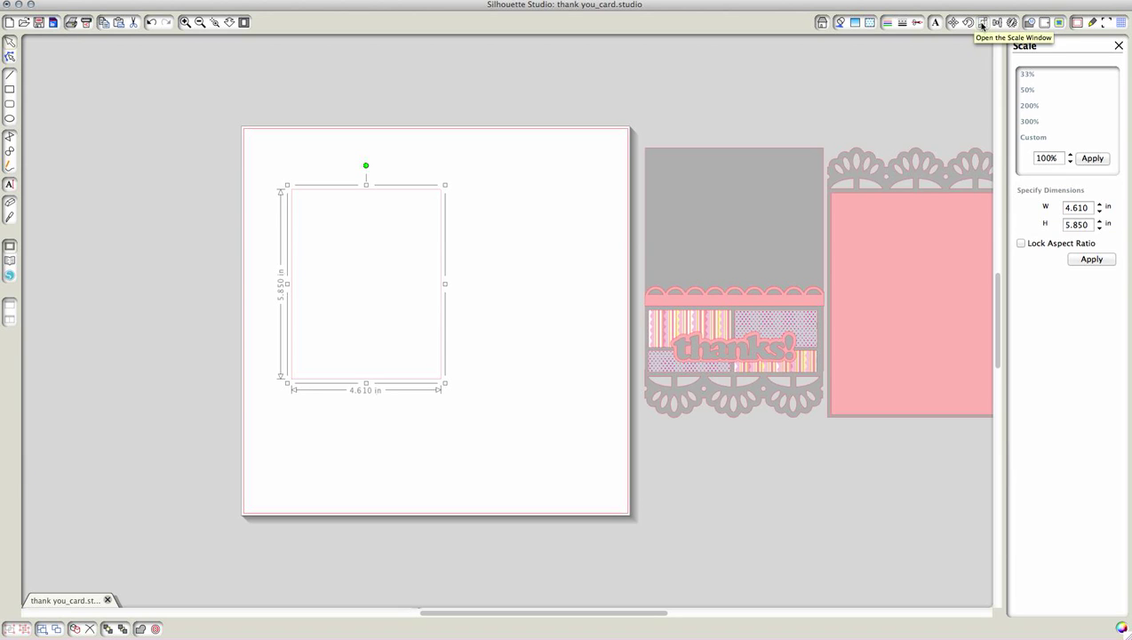
pyautogui.doubleClick(1080, 210)
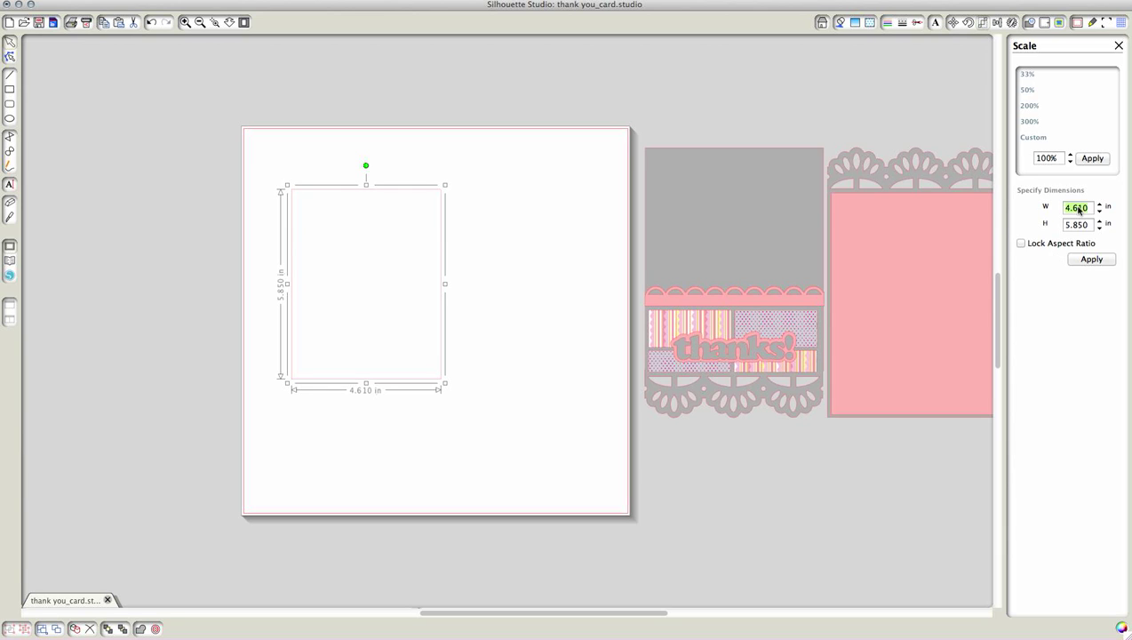
pyautogui.press('BackSpace')
pyautogui.doubleClick(1080, 225)
pyautogui.press('BackSpace')
pyautogui.click(1092, 260)
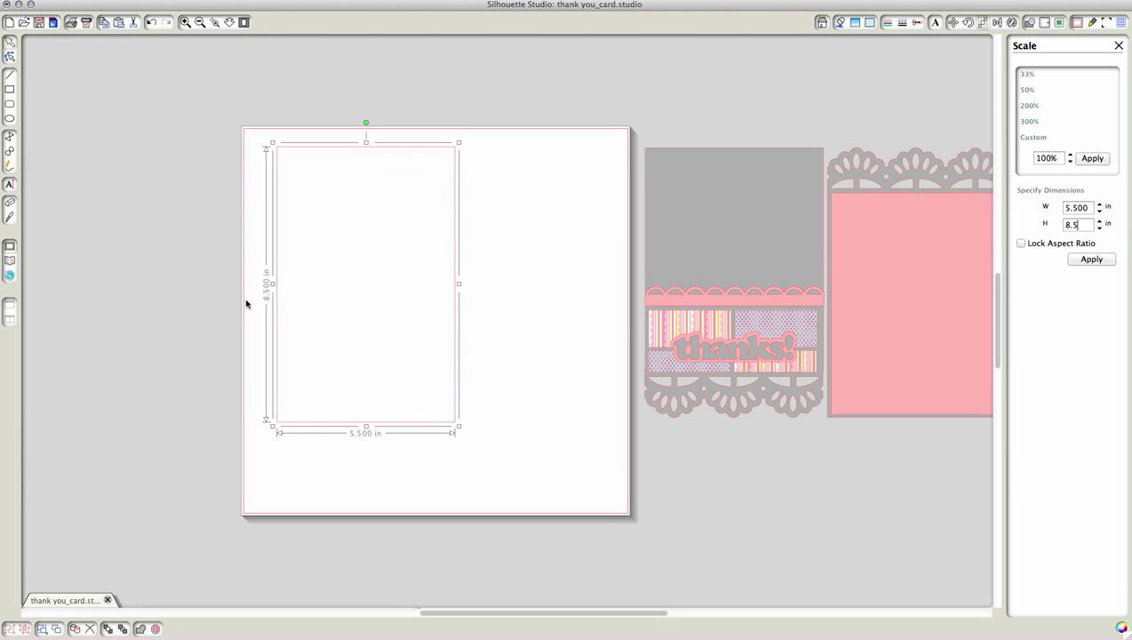
pyautogui.click(9, 81)
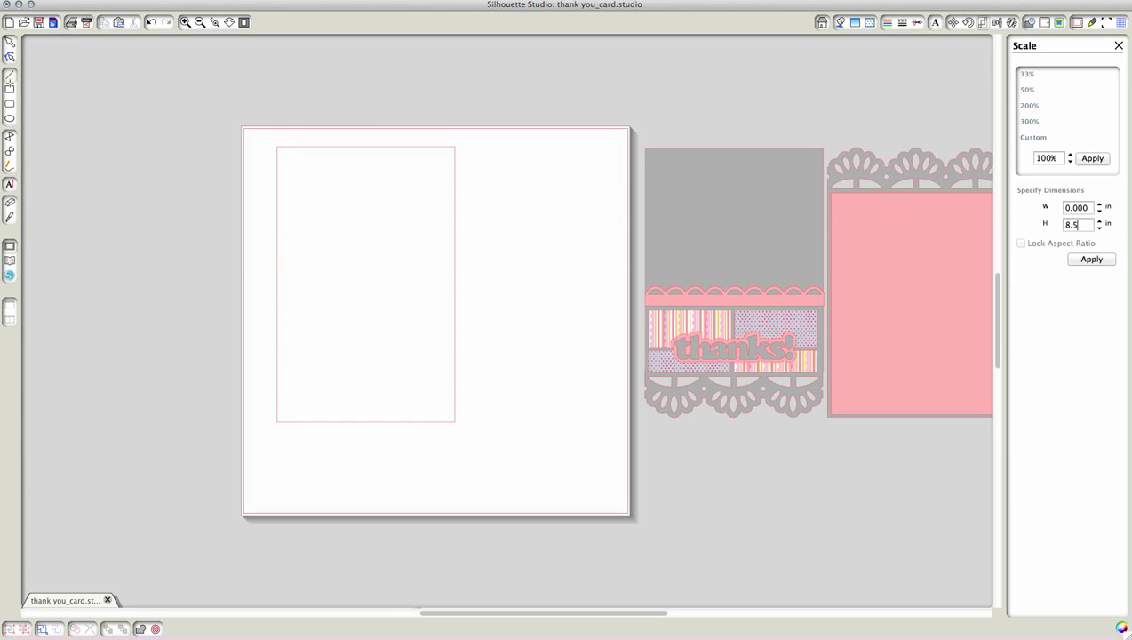
pyautogui.click(260, 290)
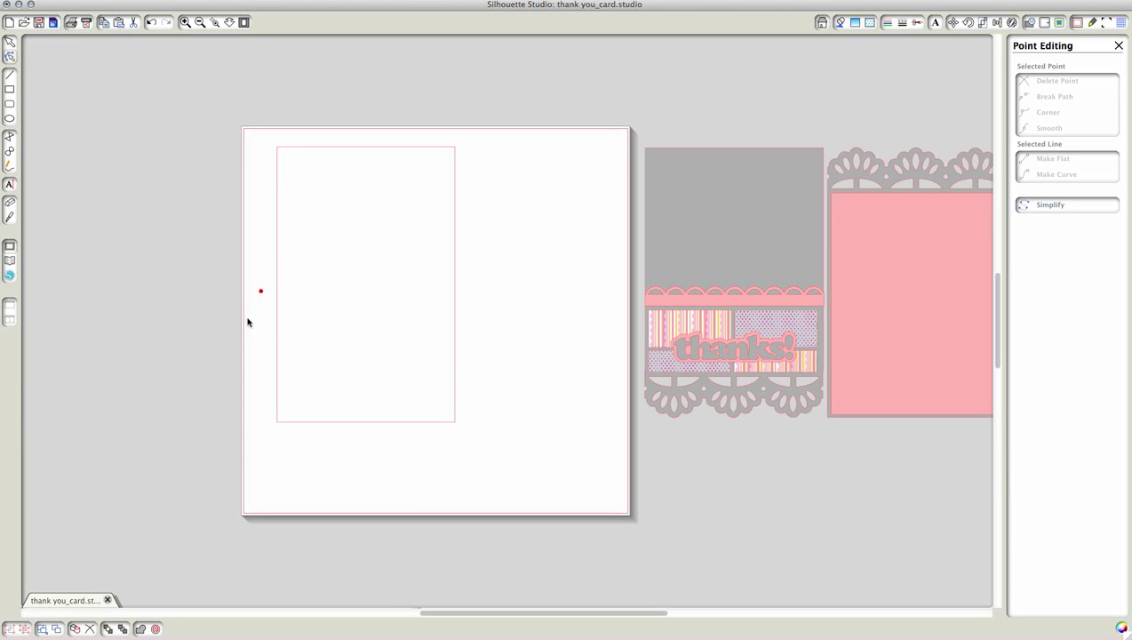
pyautogui.press('Escape')
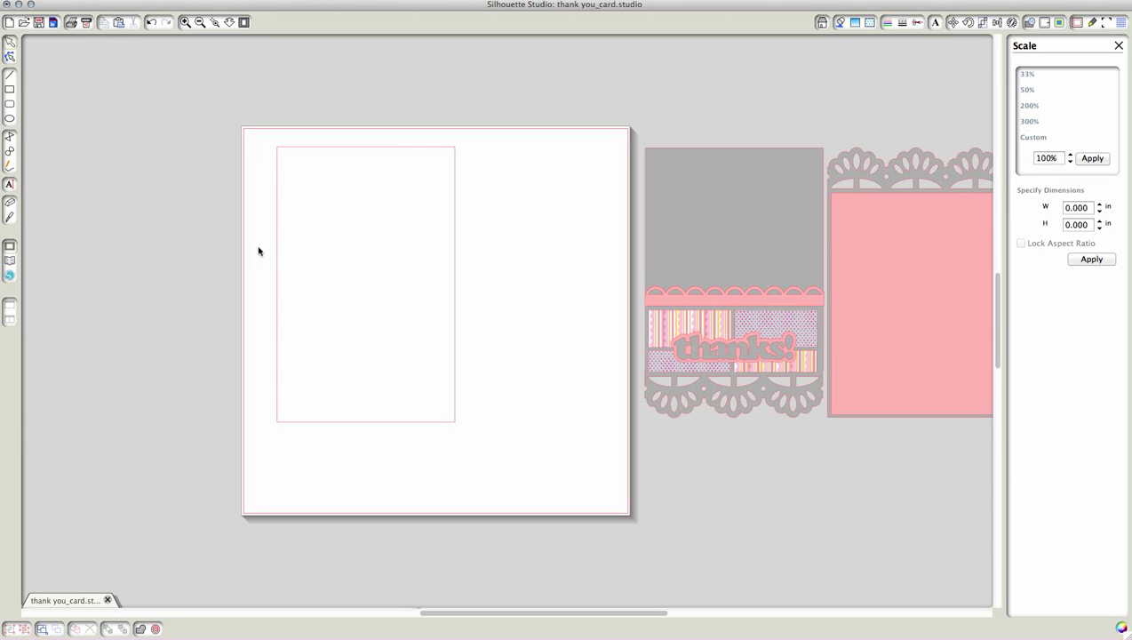
# Draw a horizontal line about 6.7 in long across the rectangle's middle and center the line and rectangle on each other
pyautogui.click(11, 75)
pyautogui.moveTo(266, 283); pyautogui.dragTo(481, 284)
pyautogui.click(474, 287)
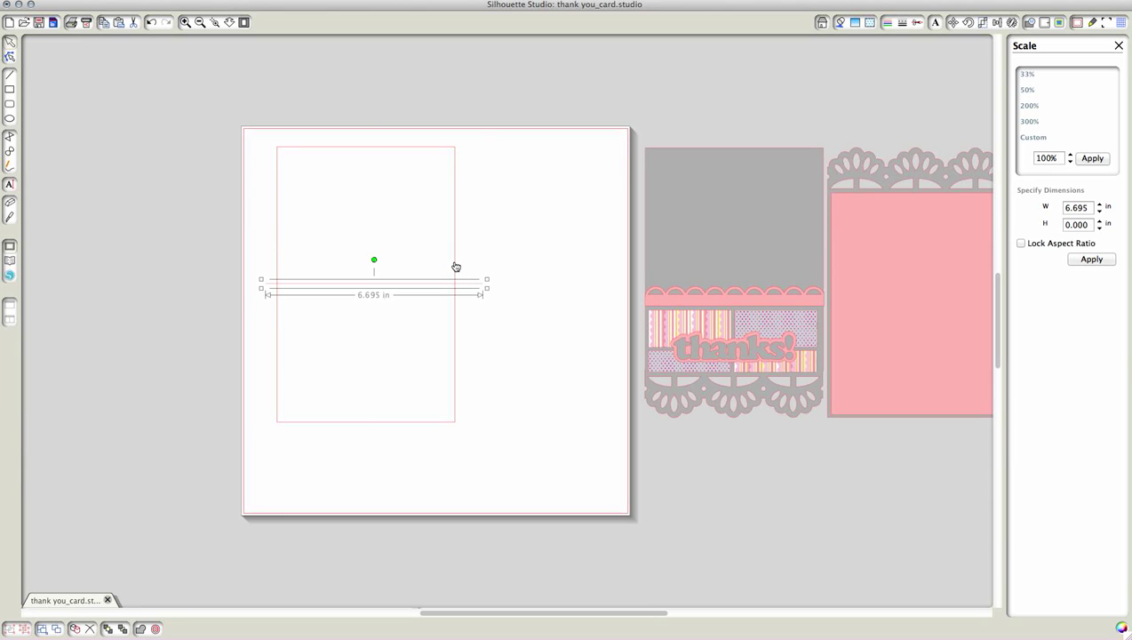
pyautogui.keyDown('shift'); pyautogui.click(454, 265); pyautogui.keyUp('shift')
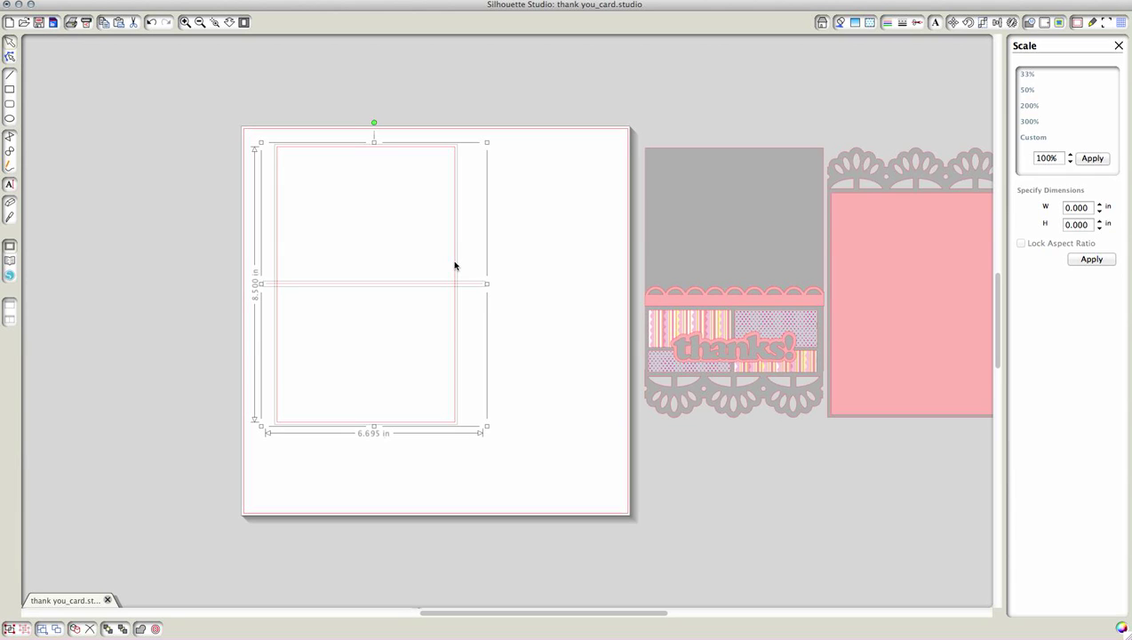
pyautogui.click(997, 24)
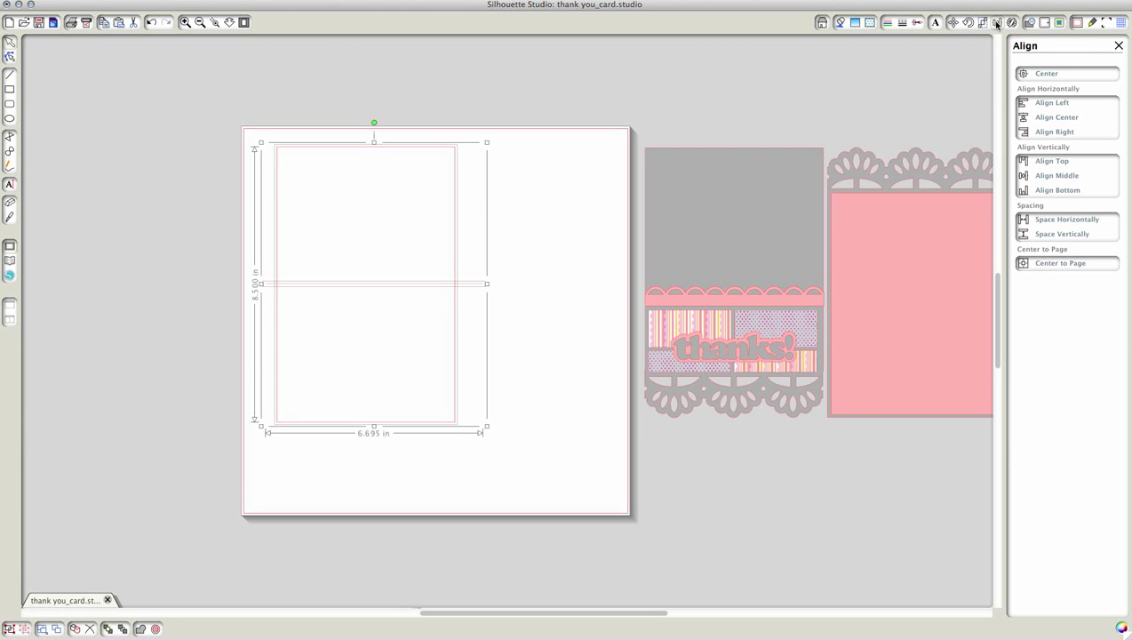
pyautogui.click(1045, 75)
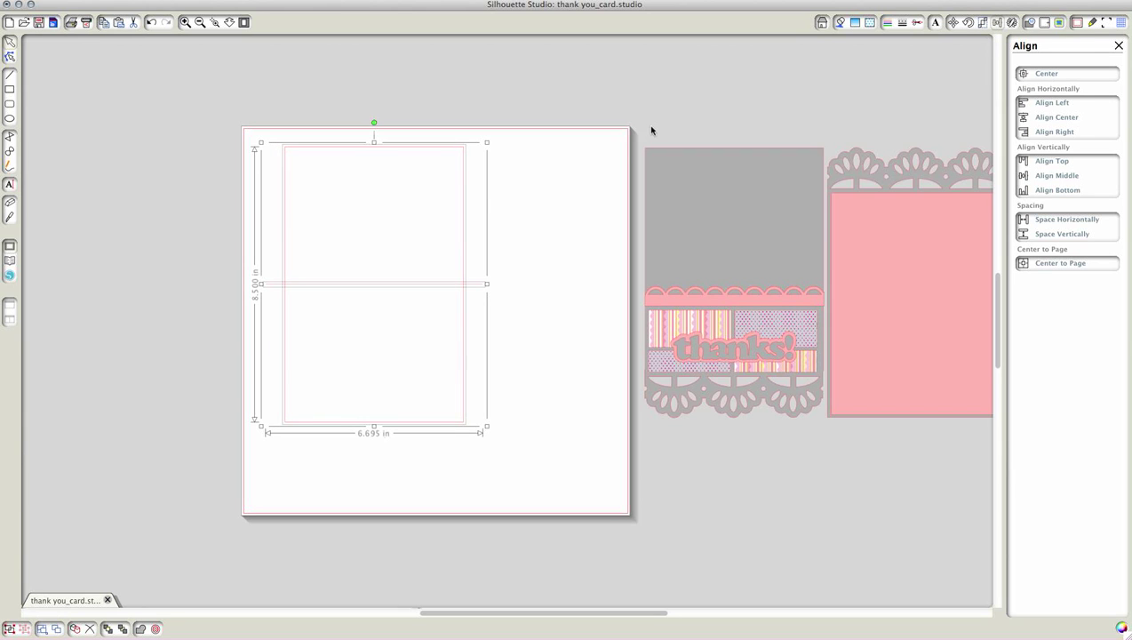
pyautogui.click(582, 83)
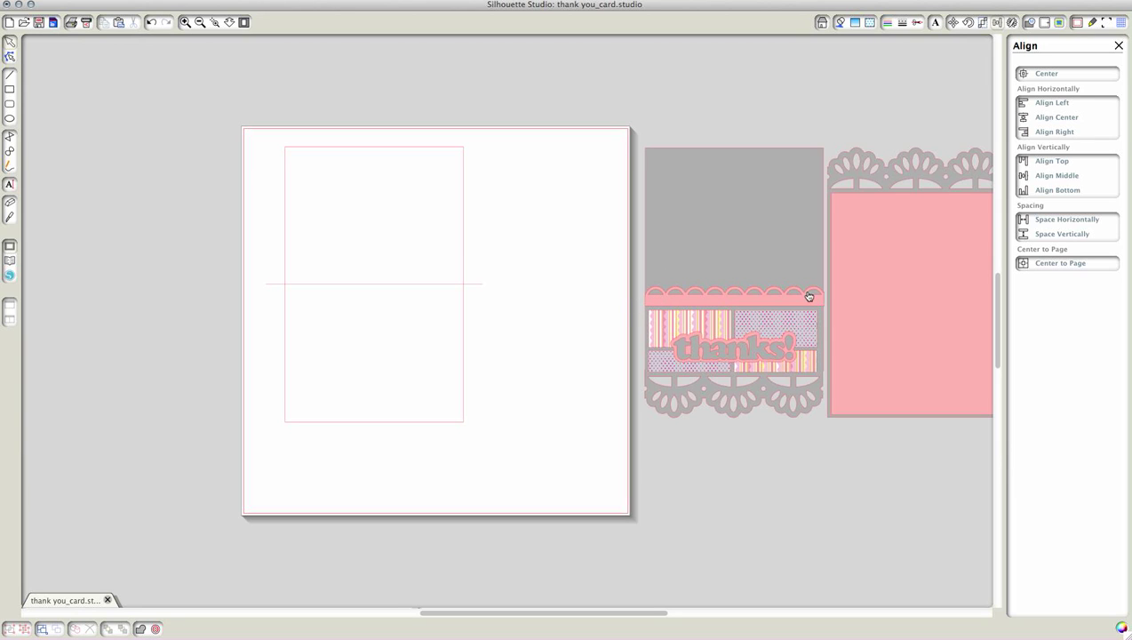
# Insert the scalloped border from the library's cards folder and scale it down, starting at the rectangle's left edge below the center line
pyautogui.click(186, 22)
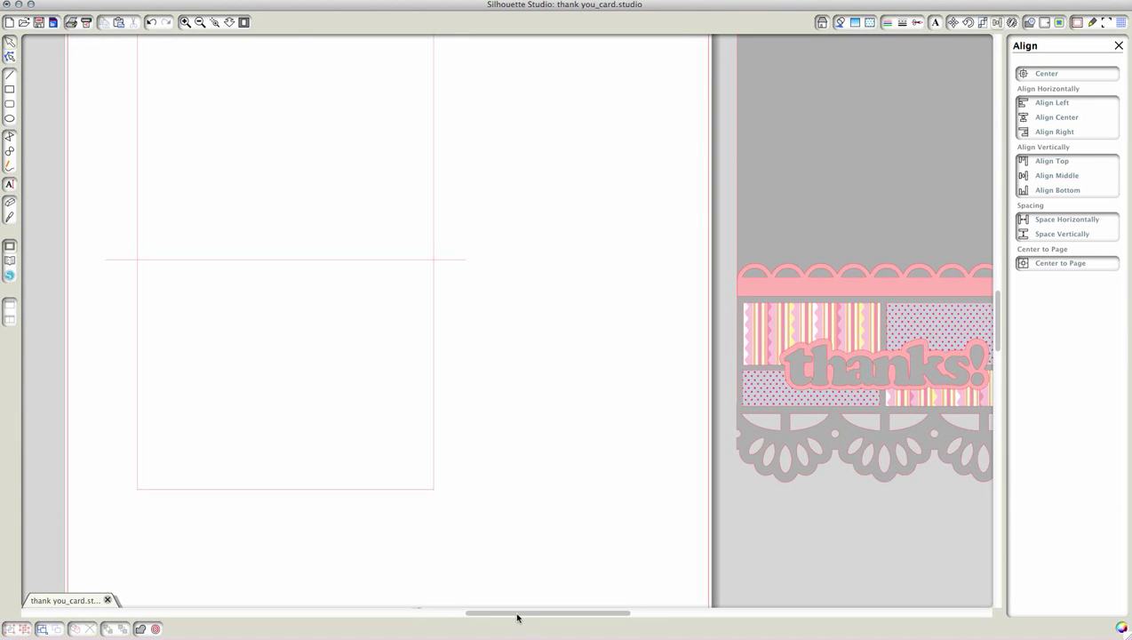
pyautogui.moveTo(518, 614); pyautogui.dragTo(495, 617)
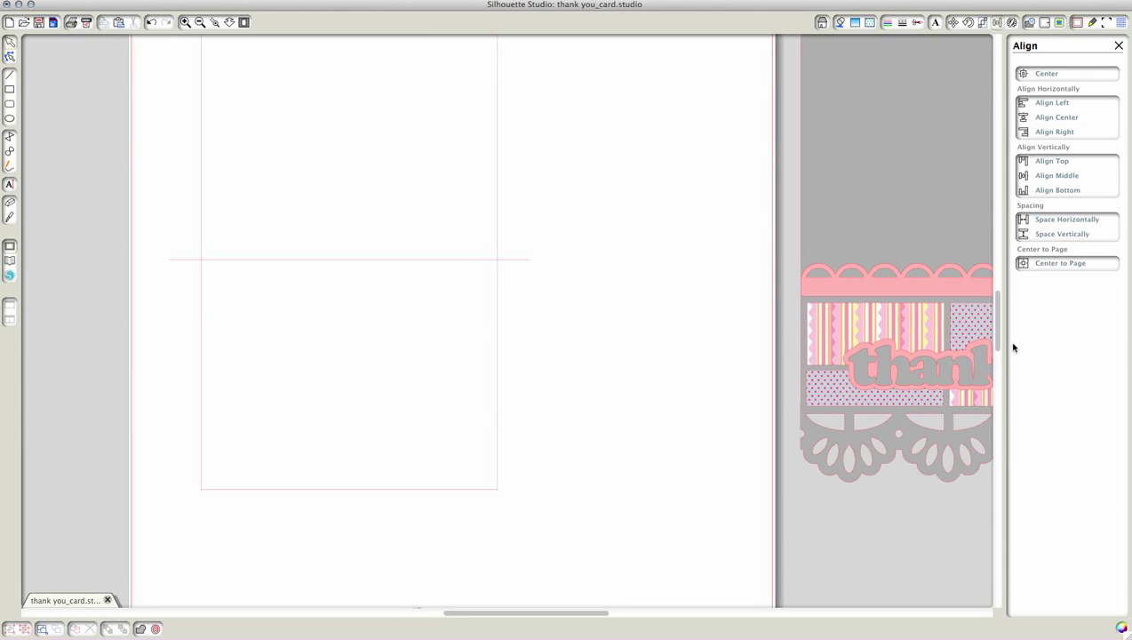
pyautogui.moveTo(996, 346); pyautogui.dragTo(995, 335)
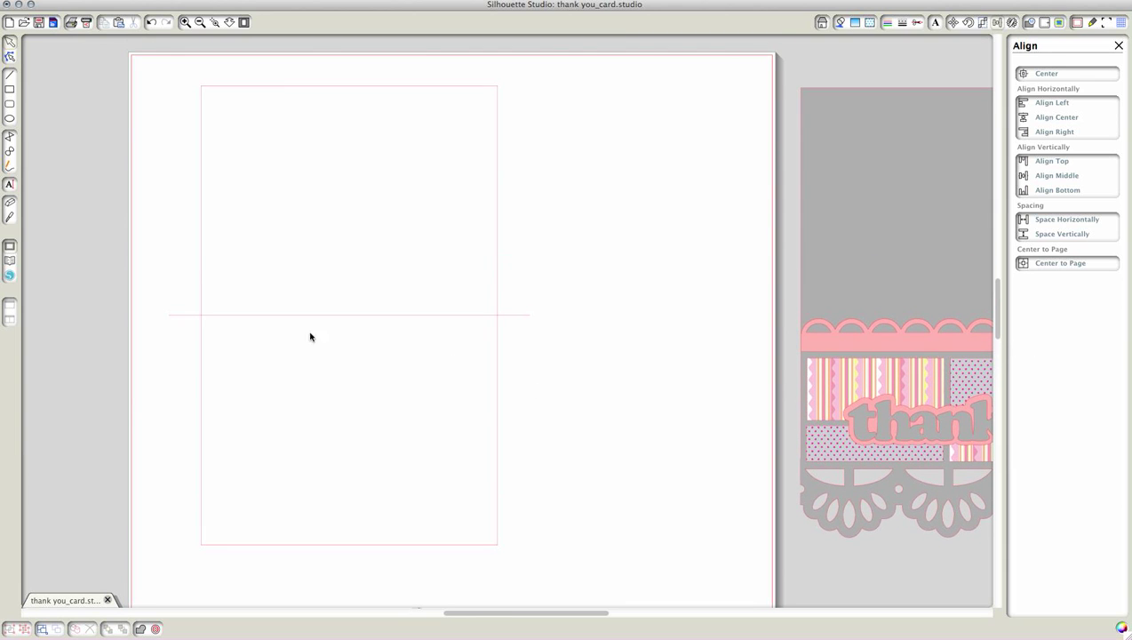
pyautogui.click(9, 274)
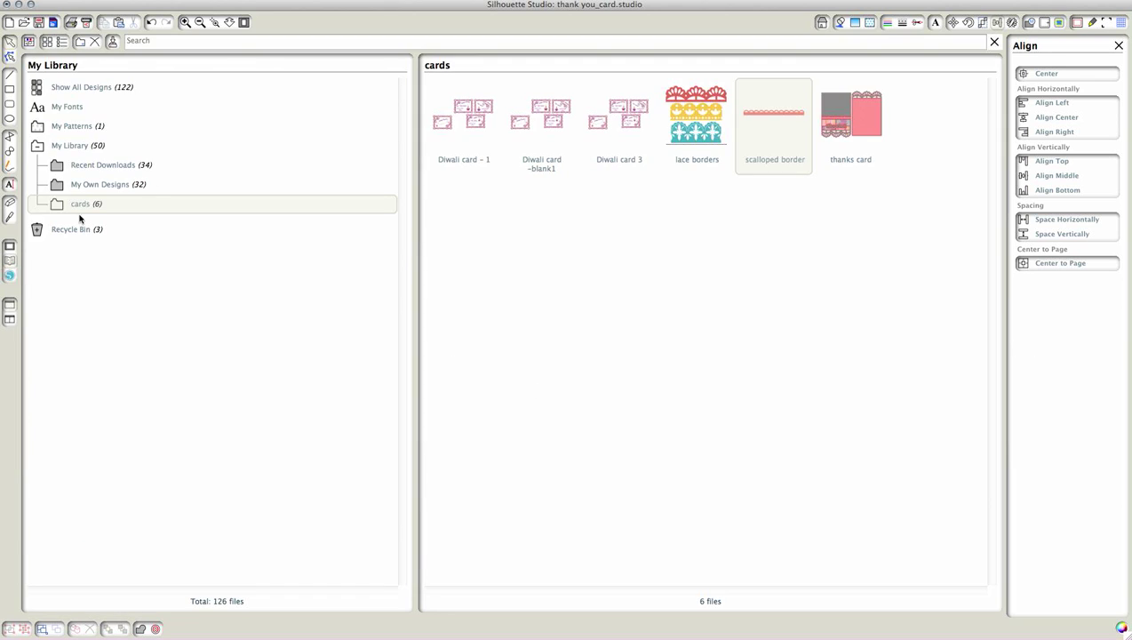
pyautogui.doubleClick(753, 121)
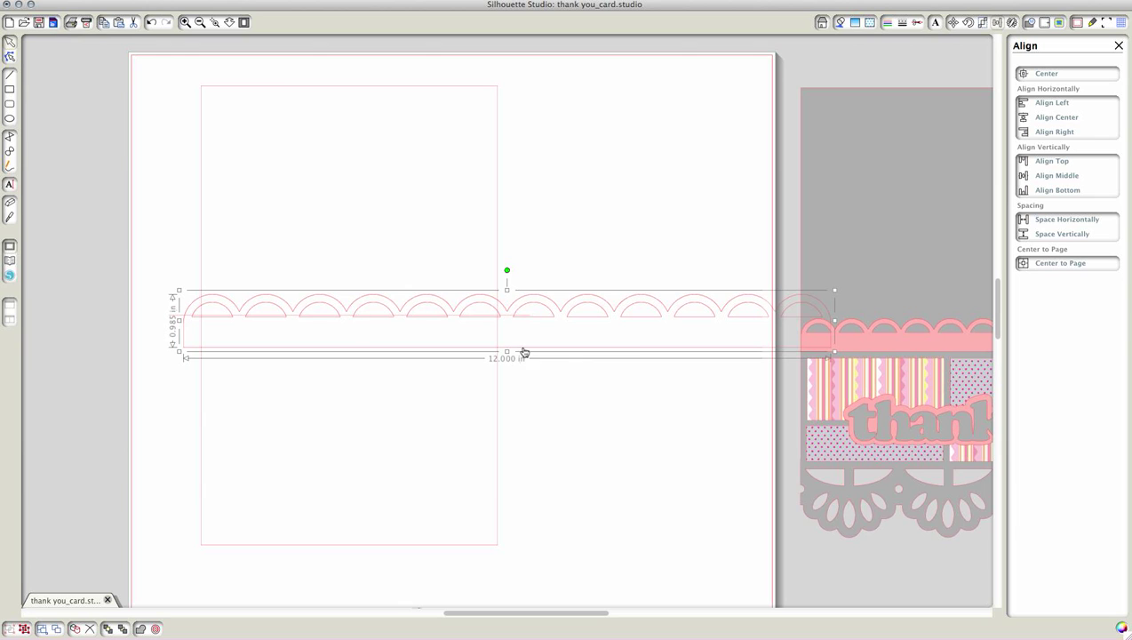
pyautogui.moveTo(625, 353); pyautogui.dragTo(596, 382)
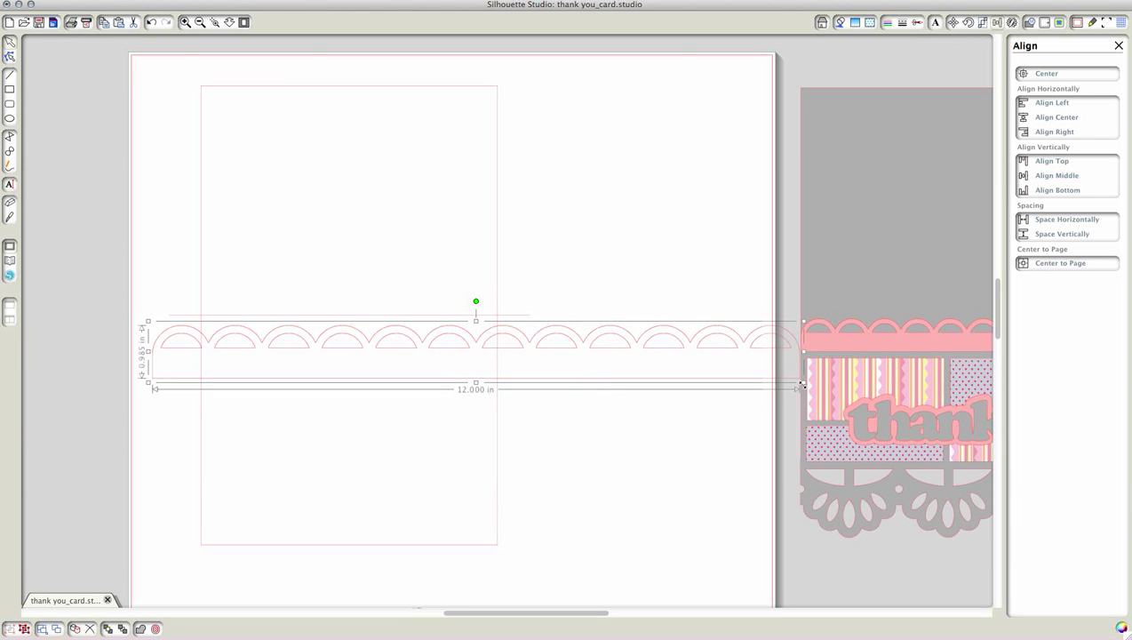
pyautogui.moveTo(801, 384); pyautogui.dragTo(601, 358)
pyautogui.click(629, 483)
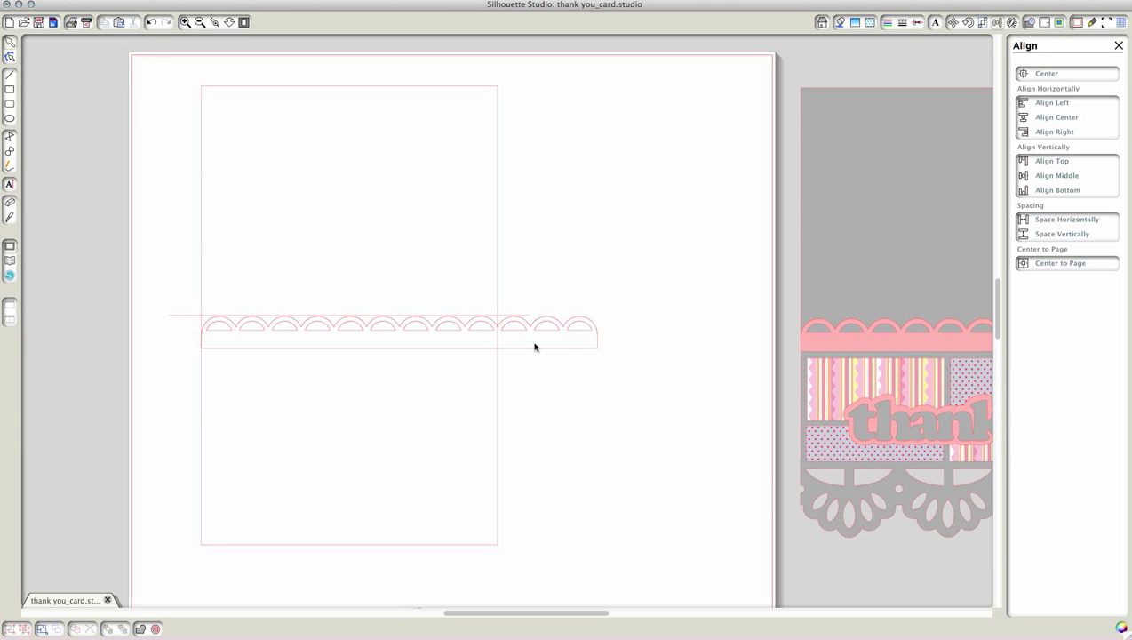
# Trim the scalloped border to nine scallops with the Knife and place it across the rectangle just below the center line
pyautogui.moveTo(549, 353); pyautogui.dragTo(603, 374)
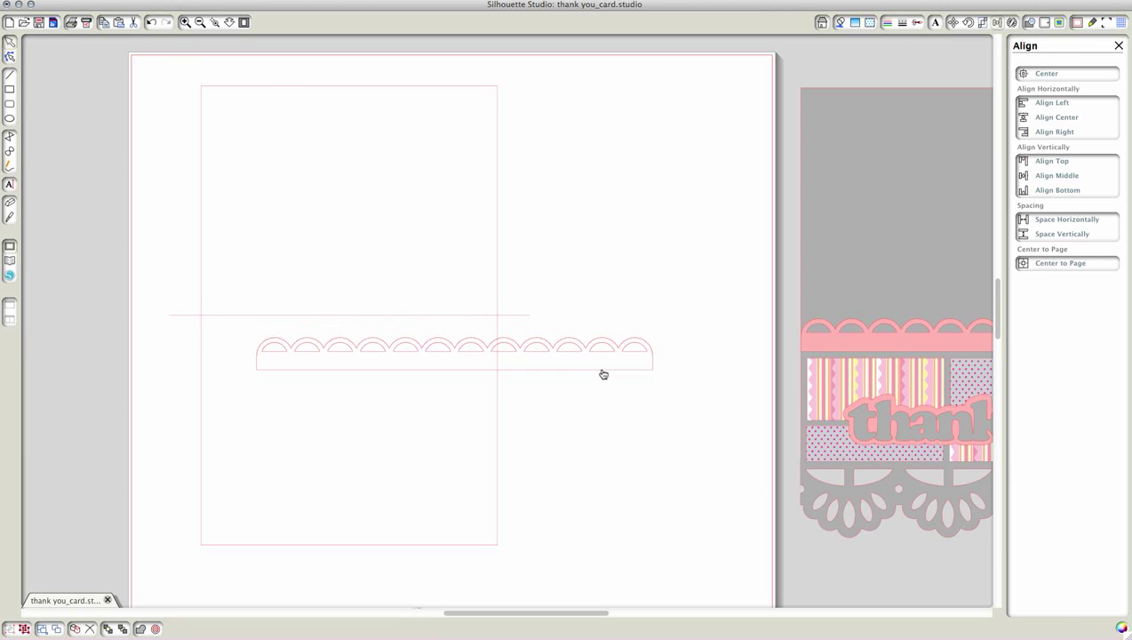
pyautogui.click(10, 214)
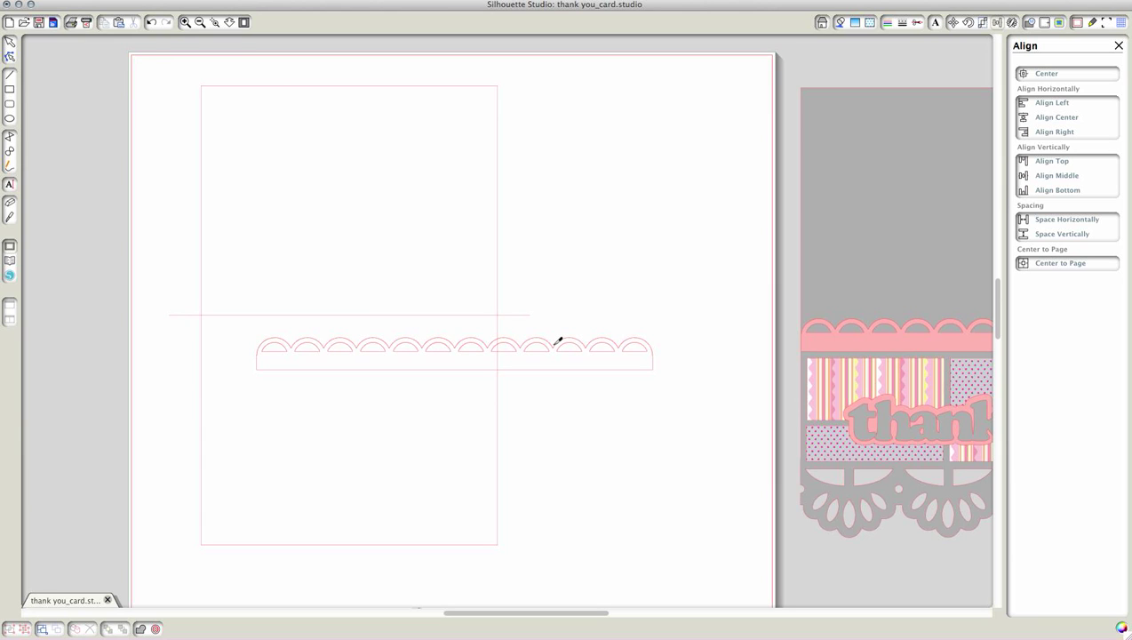
pyautogui.moveTo(558, 341); pyautogui.dragTo(560, 370)
pyautogui.click(10, 41)
pyautogui.click(620, 368)
pyautogui.press('Delete')
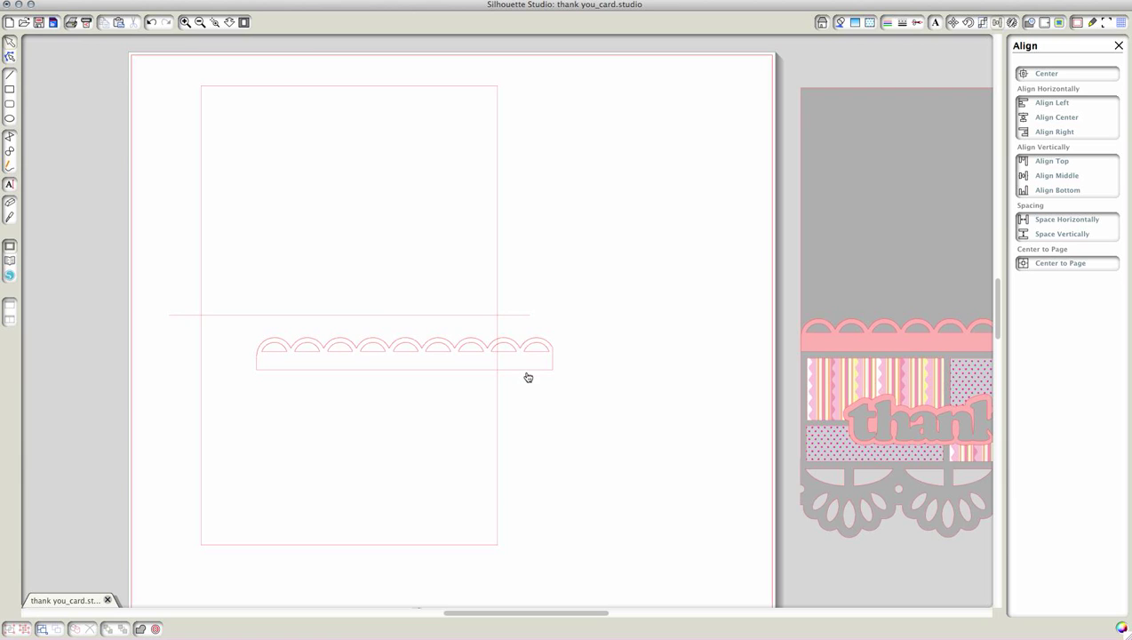
pyautogui.moveTo(528, 374); pyautogui.dragTo(472, 354)
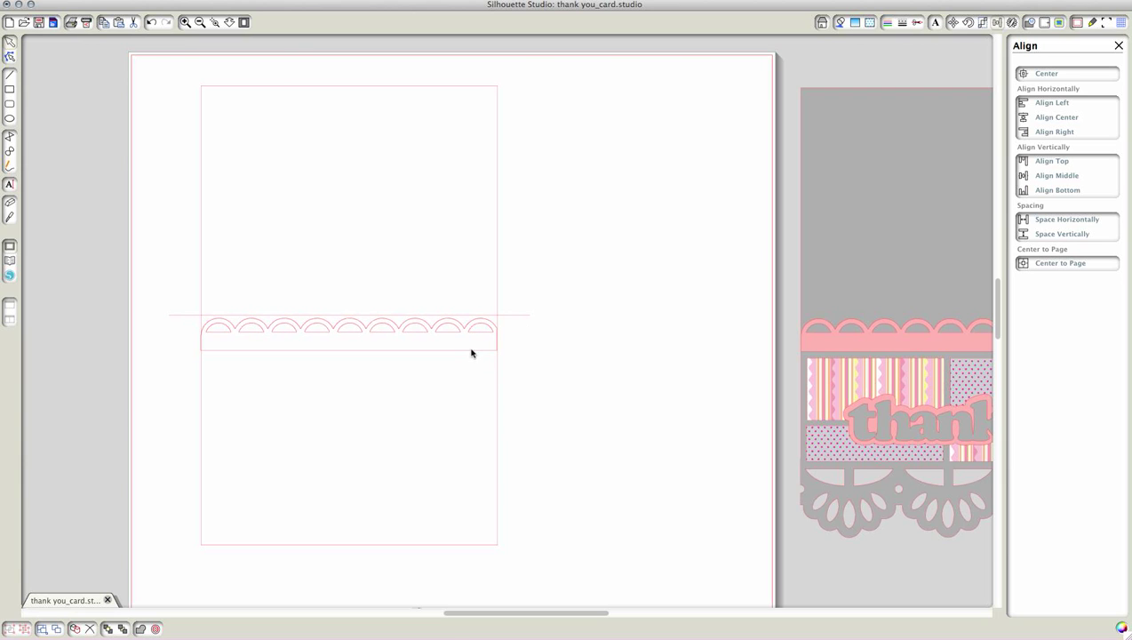
pyautogui.click(471, 354)
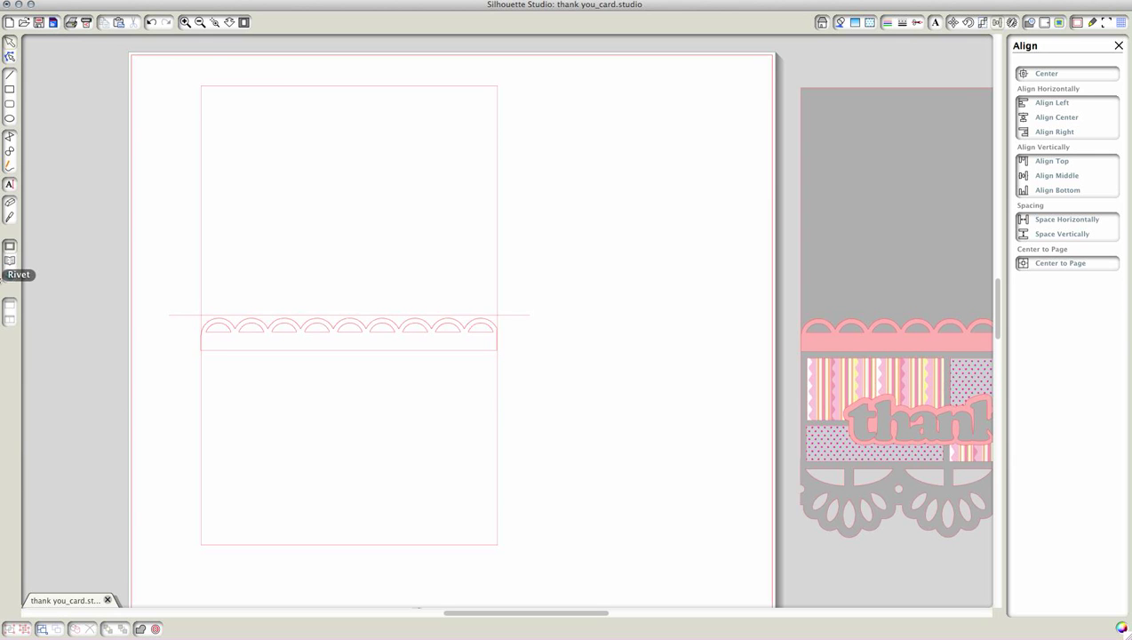
# Insert the lace borders design from the library, ungroup it, and delete the middle and lower borders
pyautogui.click(7, 263)
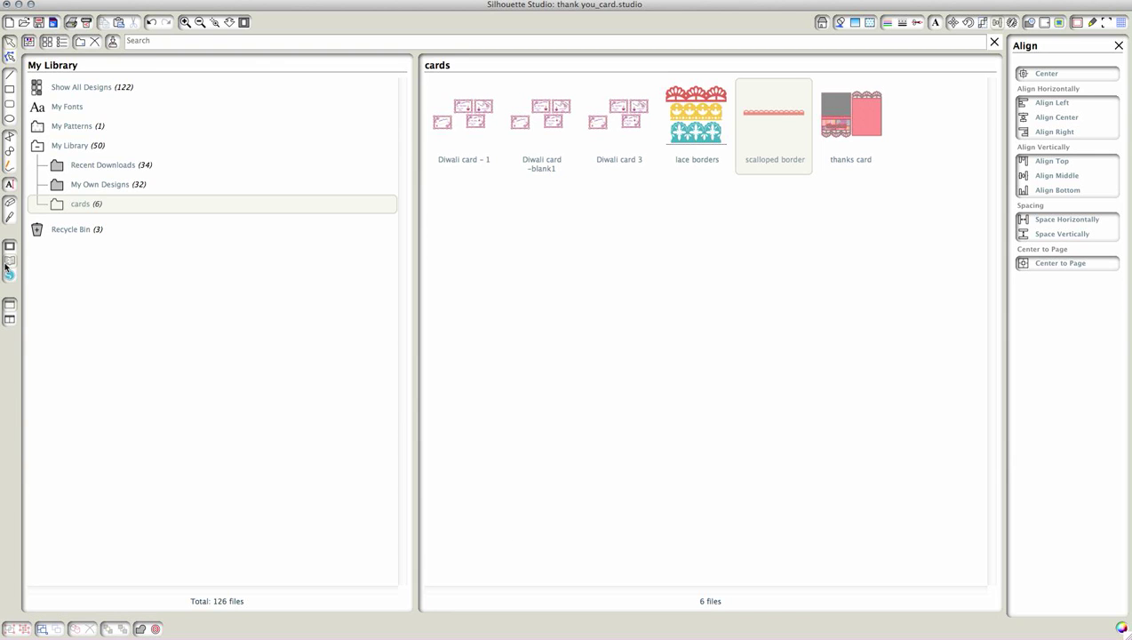
pyautogui.doubleClick(696, 133)
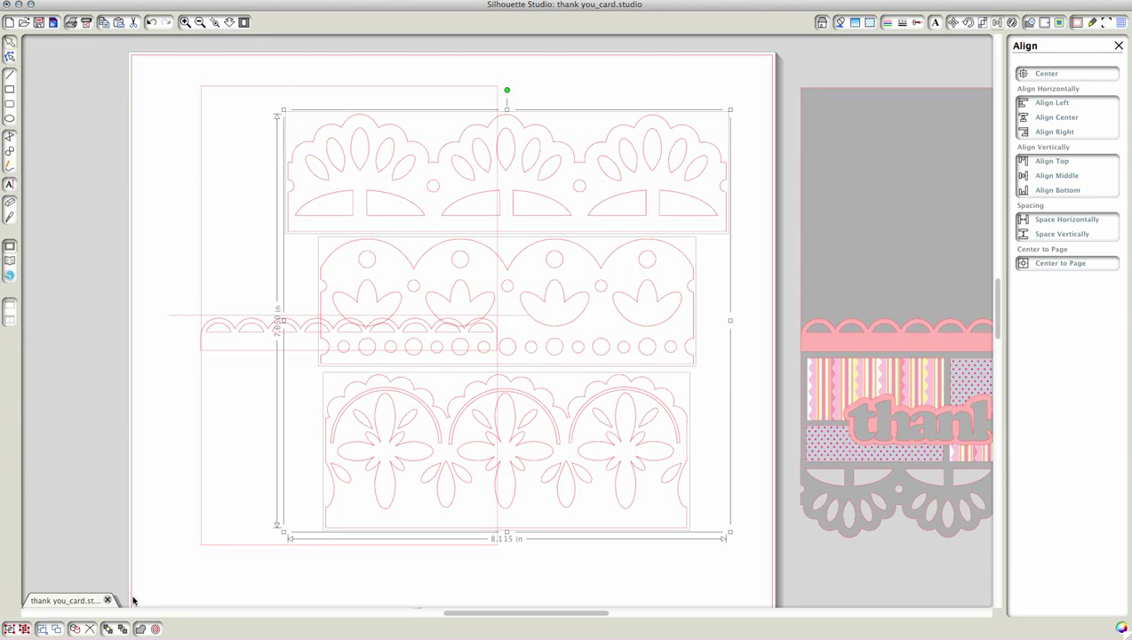
pyautogui.click(91, 468)
pyautogui.click(653, 289)
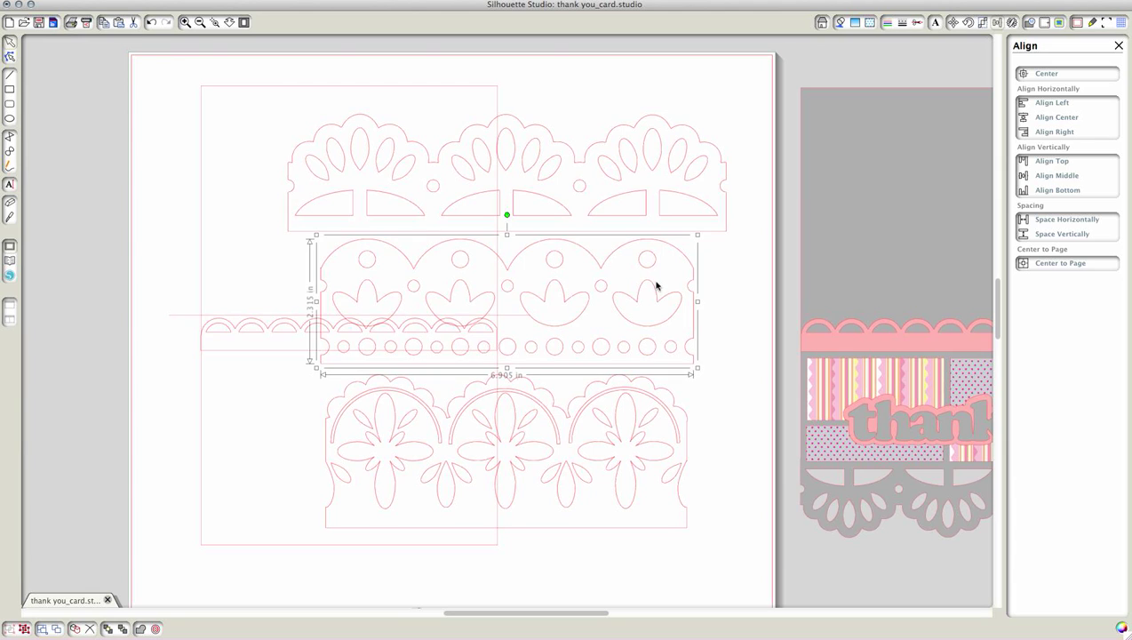
pyautogui.press('Delete')
pyautogui.click(667, 414)
pyautogui.press('Delete')
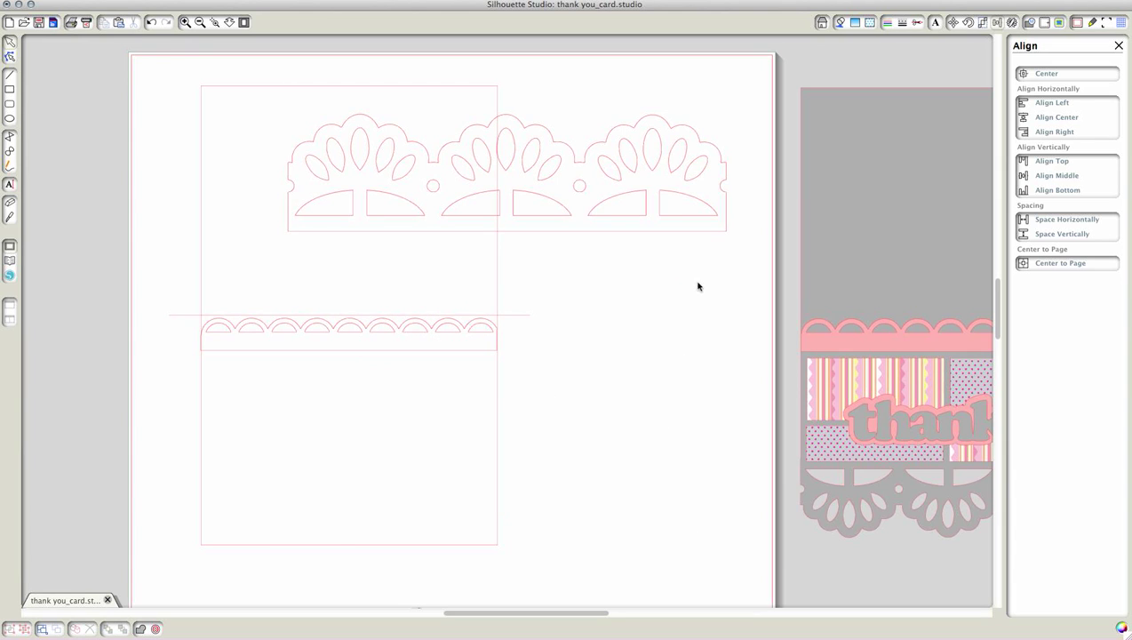
# Flip the remaining lace border vertically and move it over the rectangle's bottom edge, lined up with its left side
pyautogui.click(637, 192)
pyautogui.rightClick(635, 192)
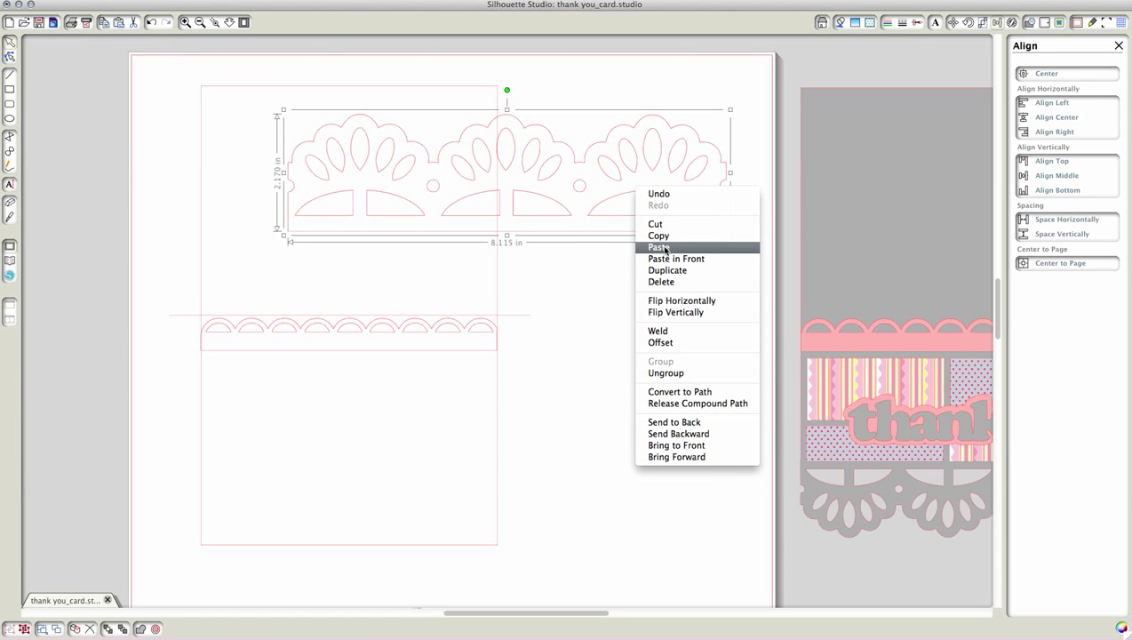
pyautogui.click(675, 312)
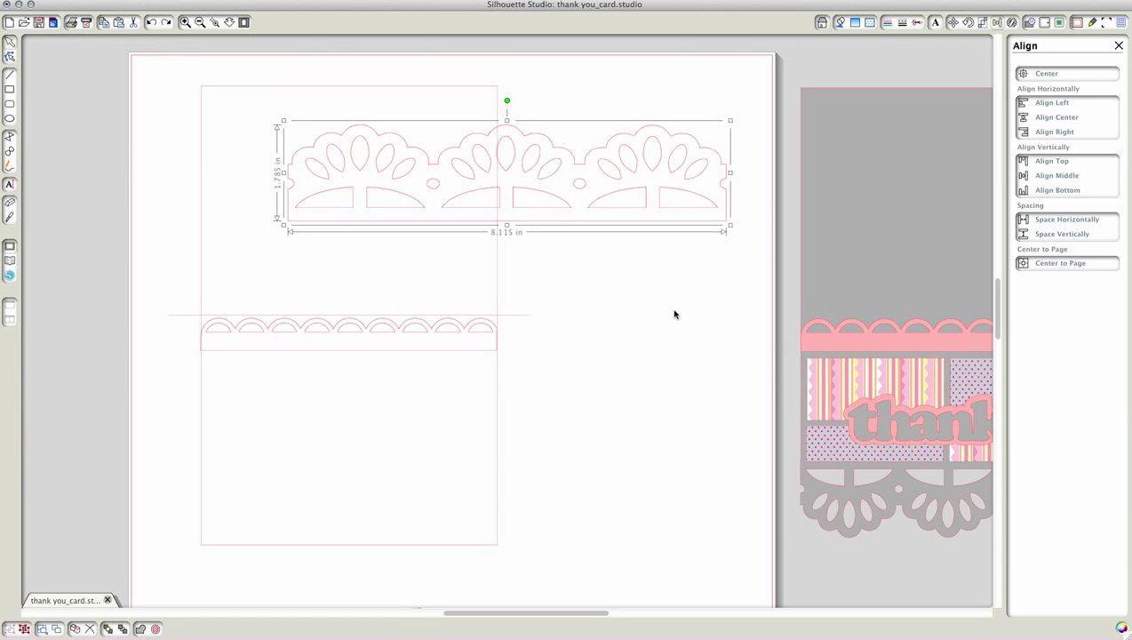
pyautogui.moveTo(640, 187); pyautogui.dragTo(551, 548)
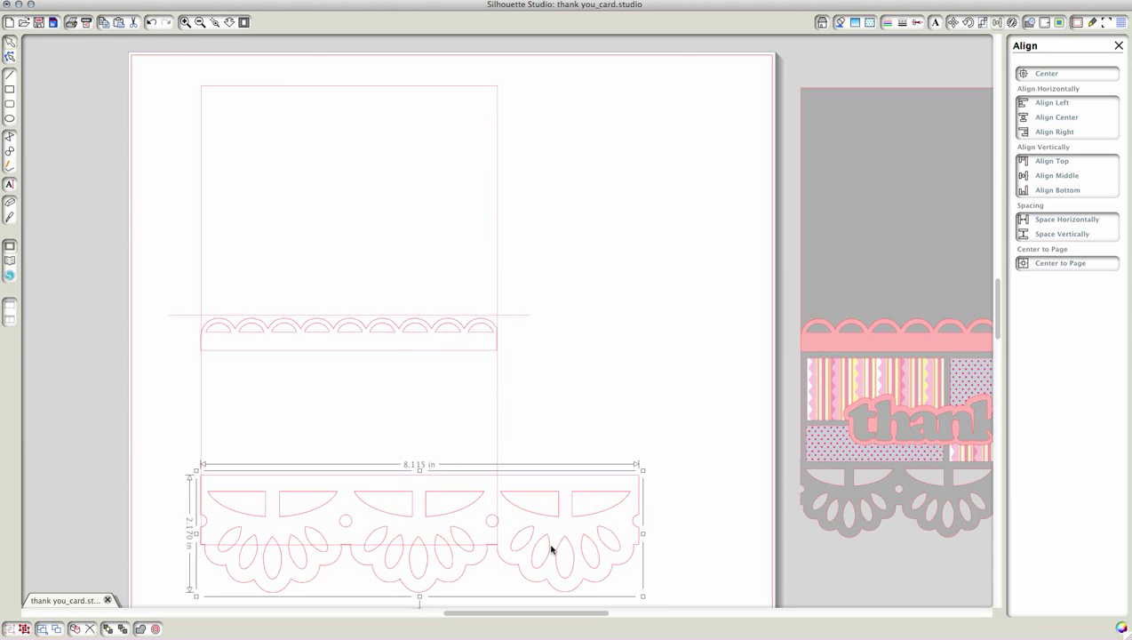
# Scale the lace border to 5.5 in wide with the aspect ratio locked
pyautogui.click(984, 22)
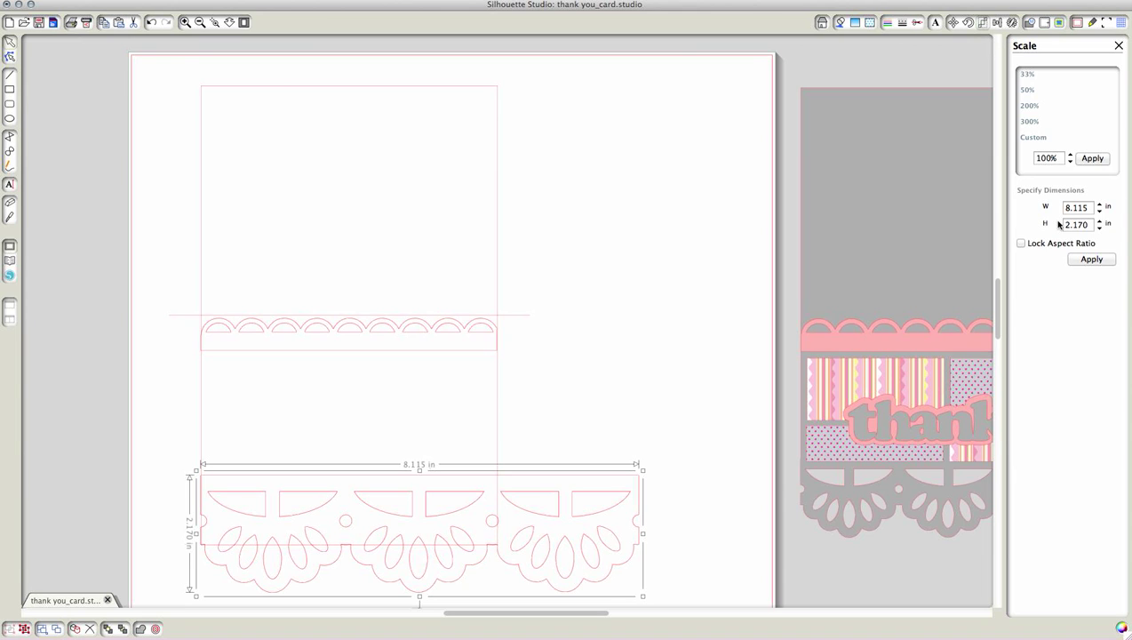
pyautogui.doubleClick(1089, 207)
pyautogui.press('BackSpace')
pyautogui.click(1022, 245)
pyautogui.click(1091, 260)
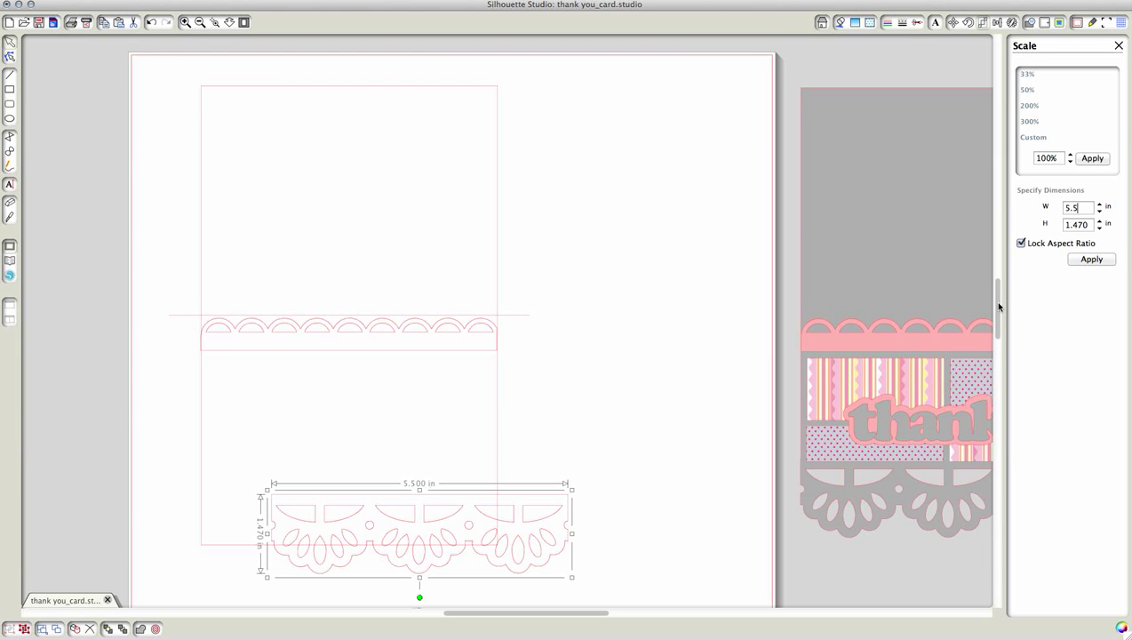
# Move the lace border into the lower end of the card rectangle, lined up with both of its sides
pyautogui.moveTo(998, 306); pyautogui.dragTo(999, 317)
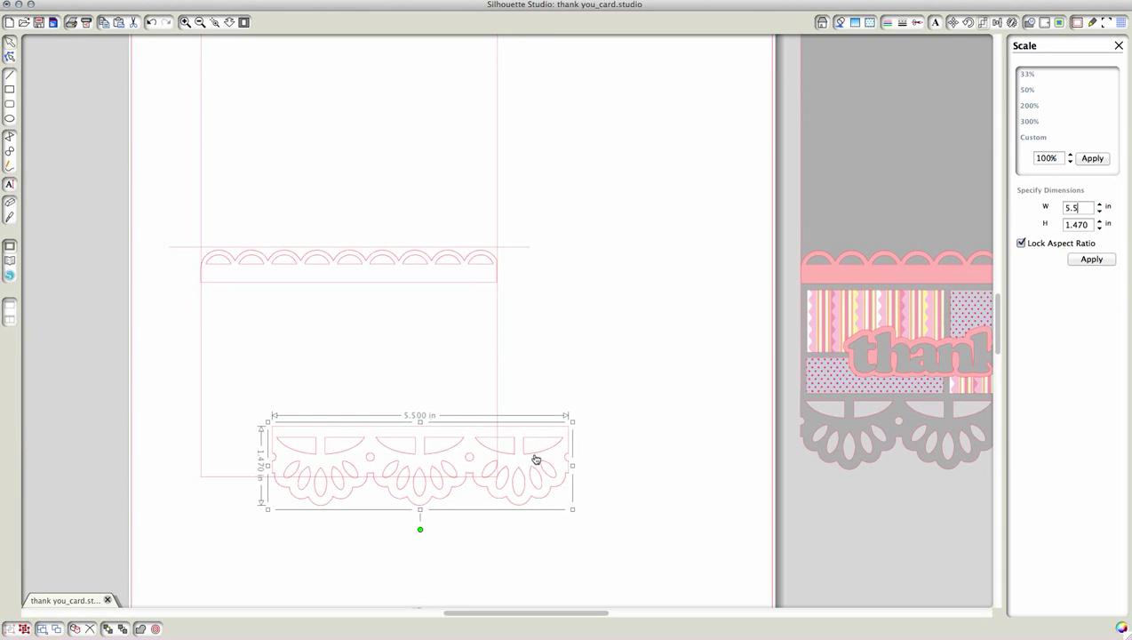
pyautogui.moveTo(536, 457); pyautogui.dragTo(467, 425)
pyautogui.click(576, 457)
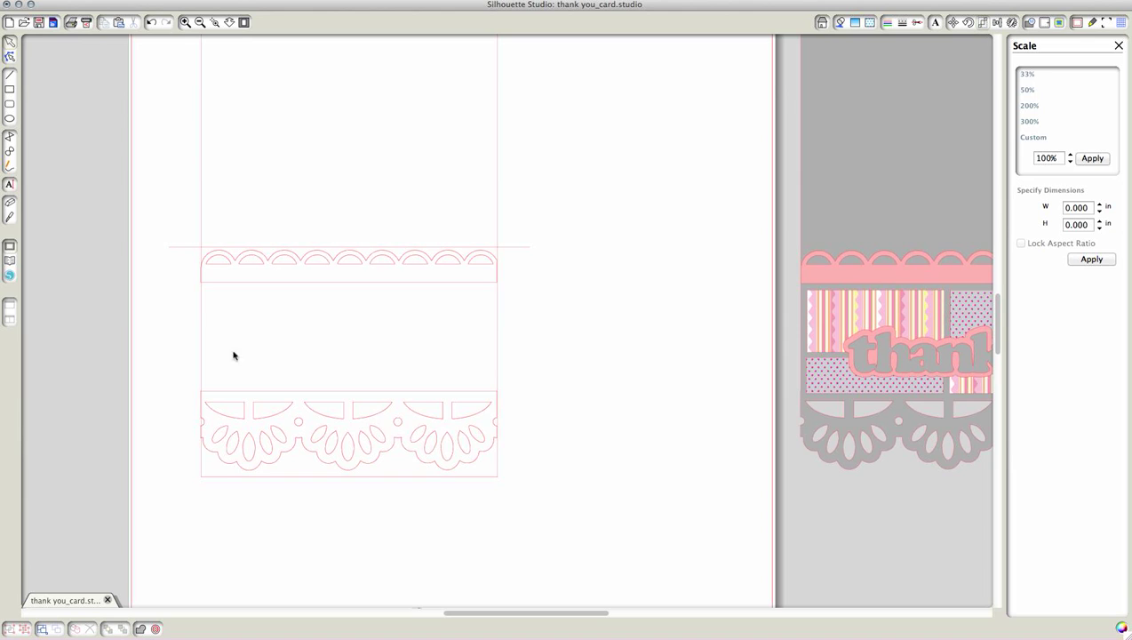
# Draw a horizontal guide line along the lace border's top edge, extending past both card sides, and move the lace below the card
pyautogui.click(11, 75)
pyautogui.moveTo(188, 390); pyautogui.dragTo(538, 391)
pyautogui.moveTo(445, 432); pyautogui.dragTo(576, 538)
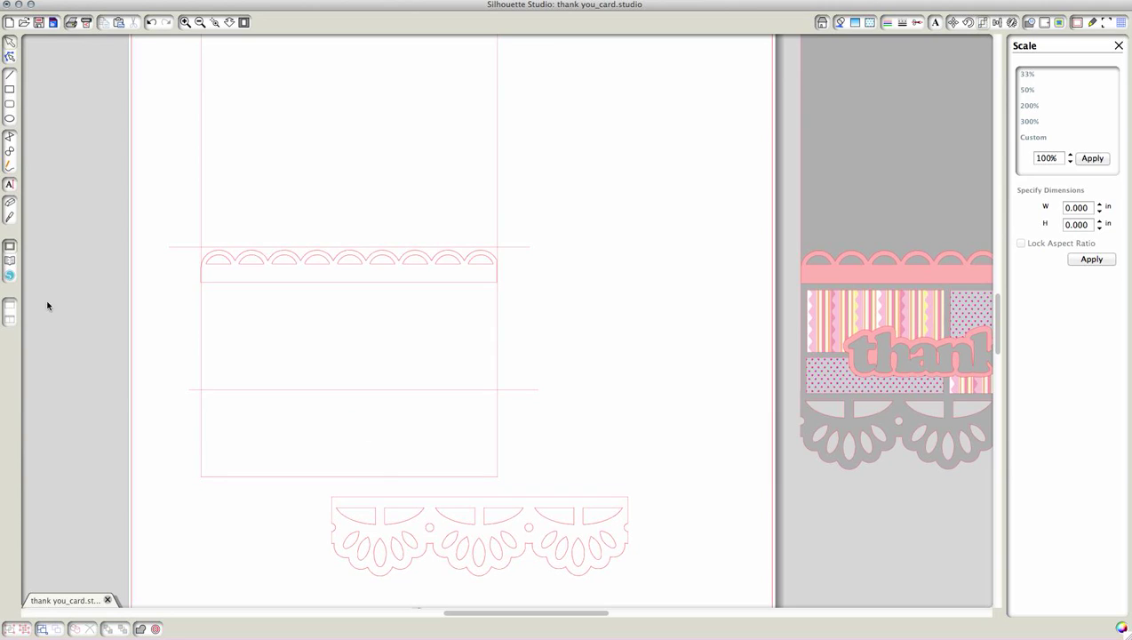
# Cut the card rectangle with the Knife just below the lower guide line and delete the bottom piece
pyautogui.click(9, 220)
pyautogui.moveTo(199, 391); pyautogui.dragTo(526, 398)
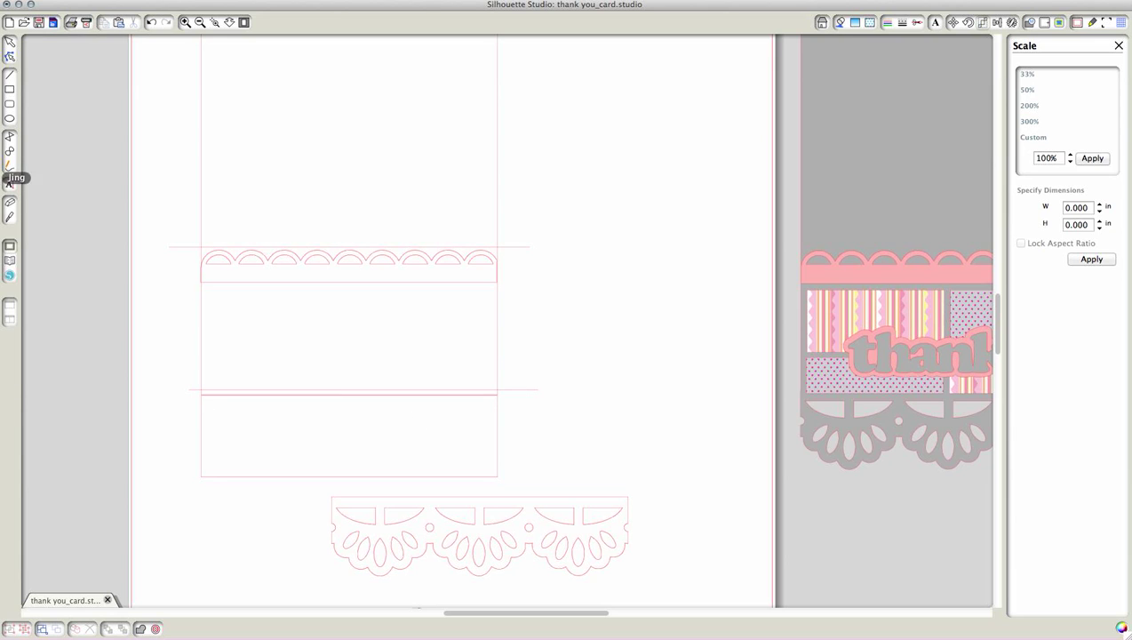
pyautogui.click(234, 478)
pyautogui.press('Delete')
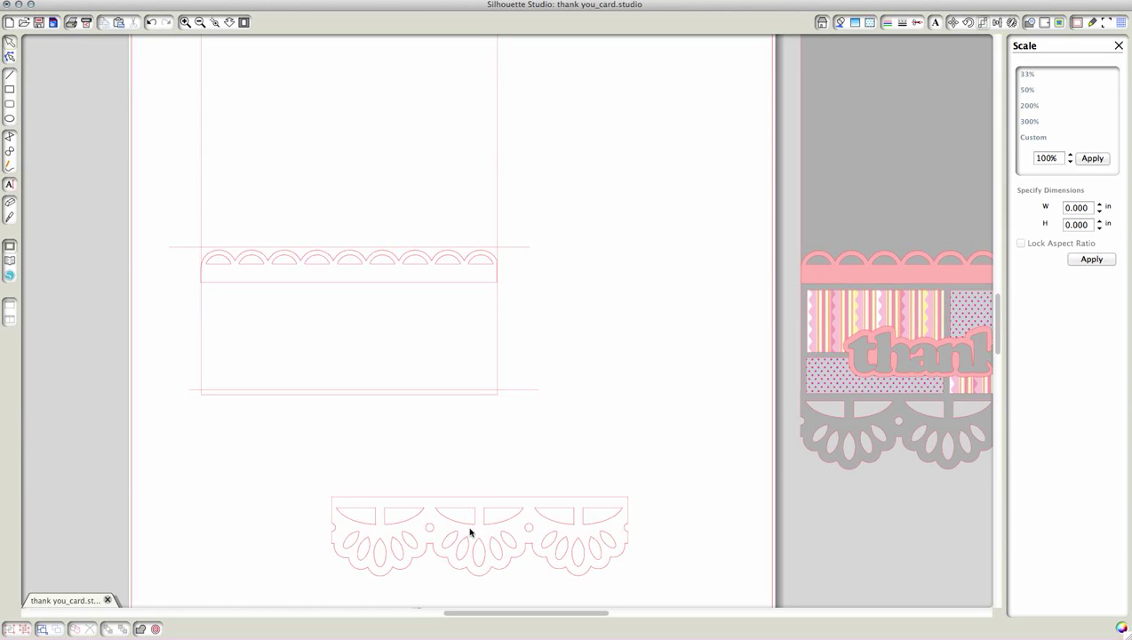
# Move the lace border back up to the lower guide line, lined up with the card's sides, and weld it to the card rectangle
pyautogui.click(528, 536)
pyautogui.moveTo(528, 535); pyautogui.dragTo(399, 431)
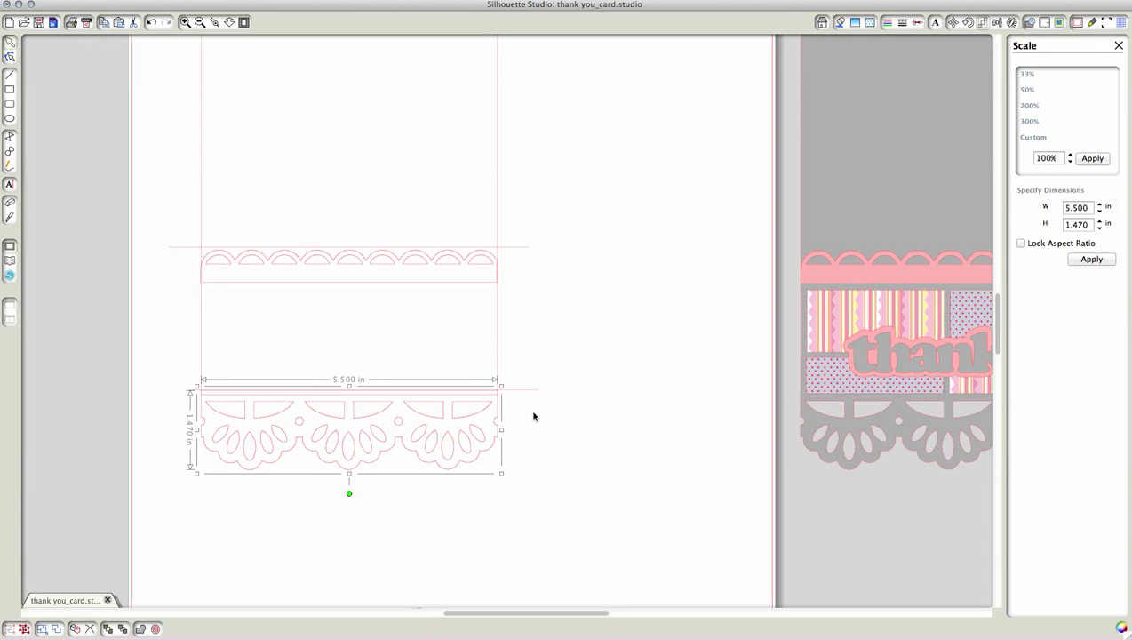
pyautogui.click(533, 415)
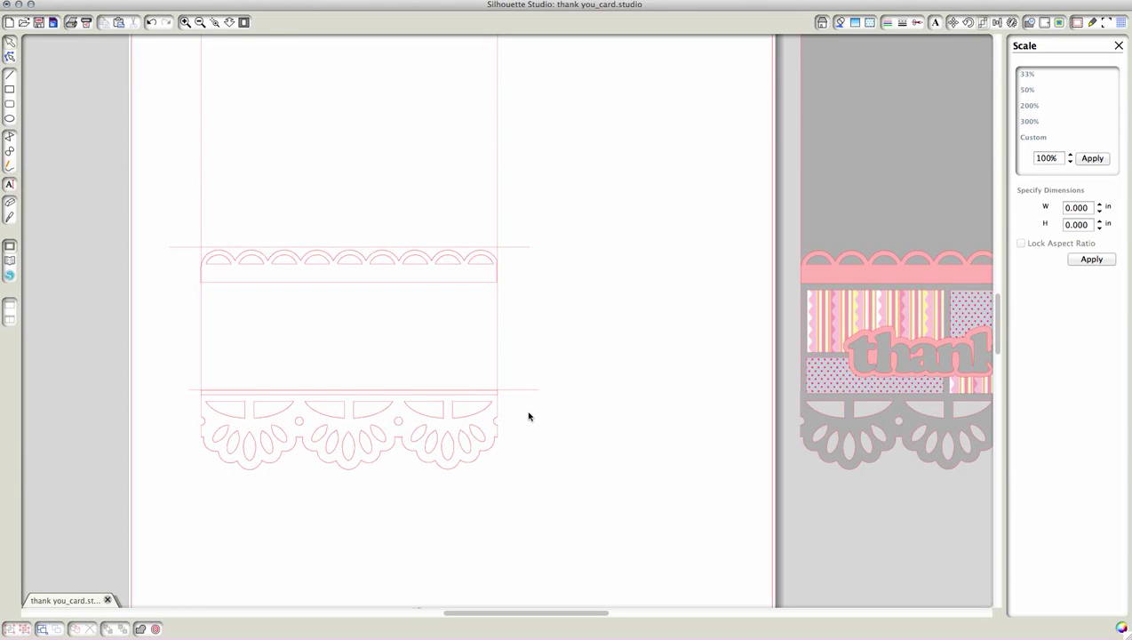
pyautogui.click(388, 442)
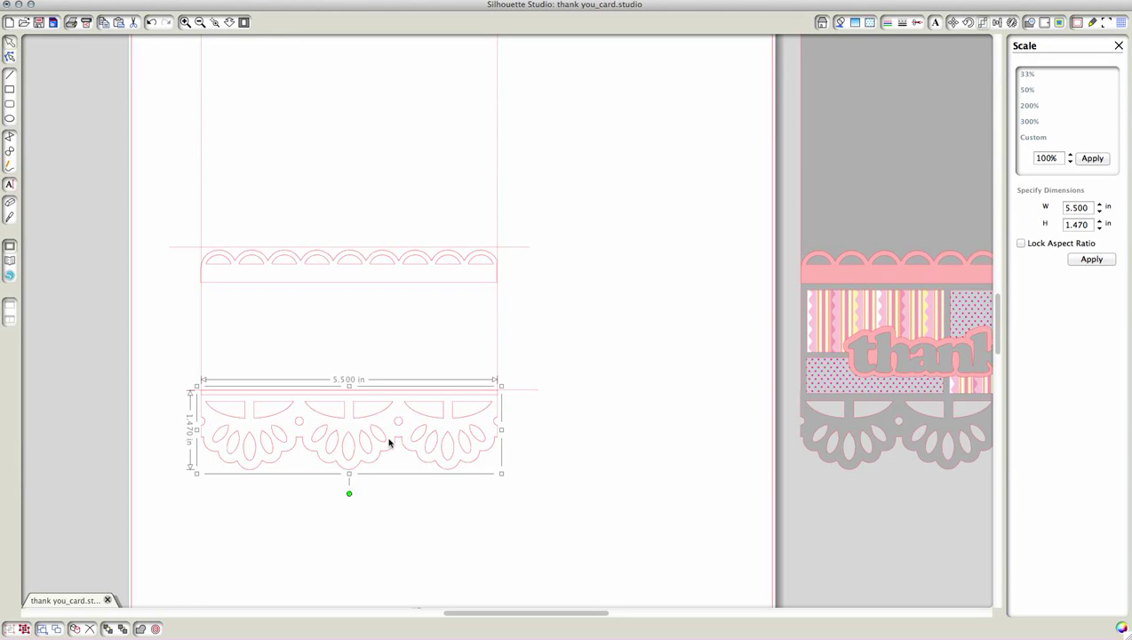
pyautogui.click(499, 347)
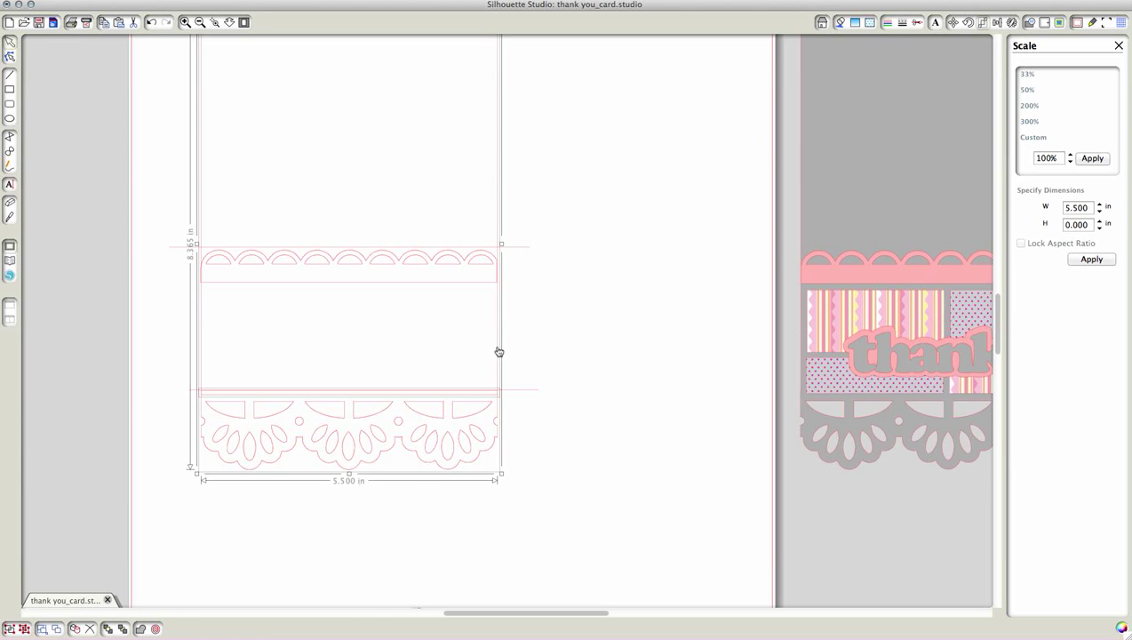
pyautogui.click(140, 629)
pyautogui.click(284, 555)
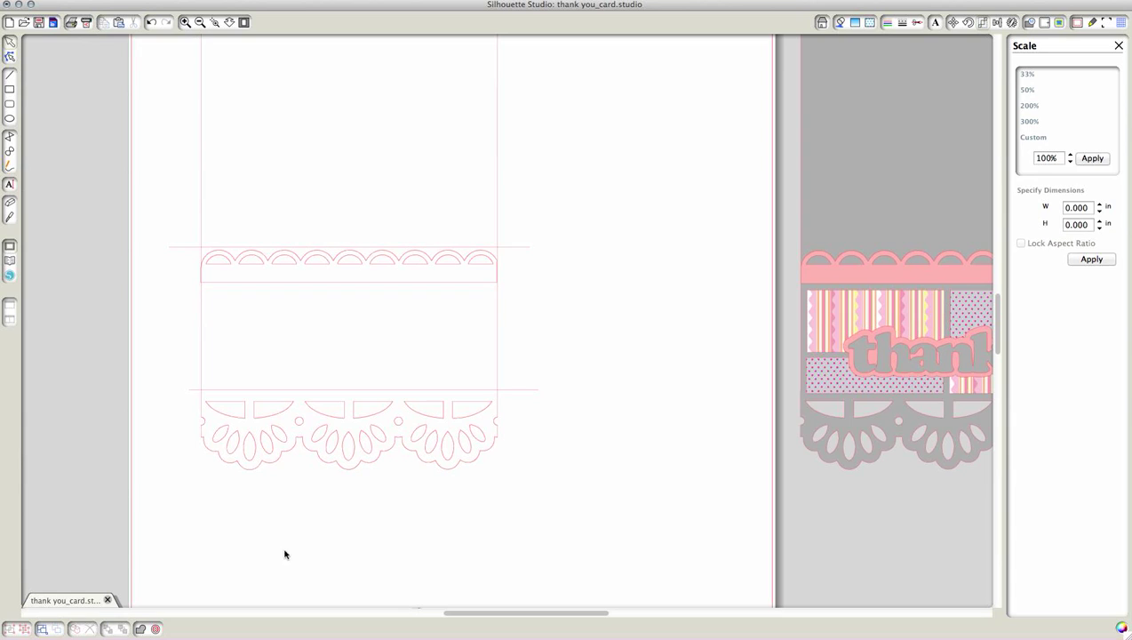
# Delete the guide line above the lace and the center line above the scalloped border
pyautogui.click(532, 390)
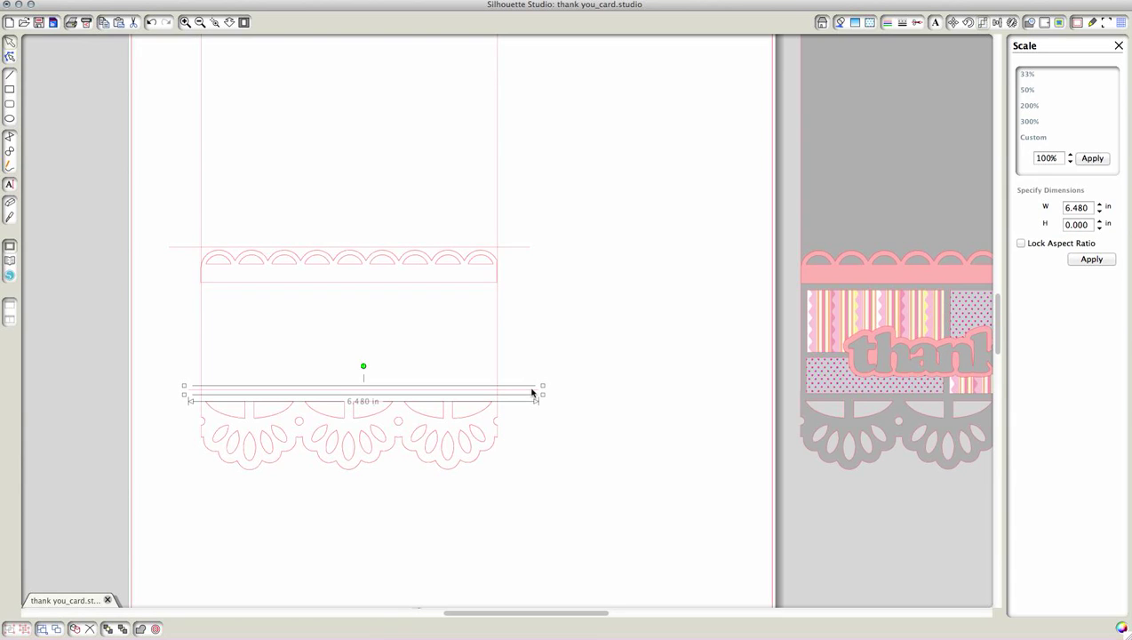
pyautogui.press('Delete')
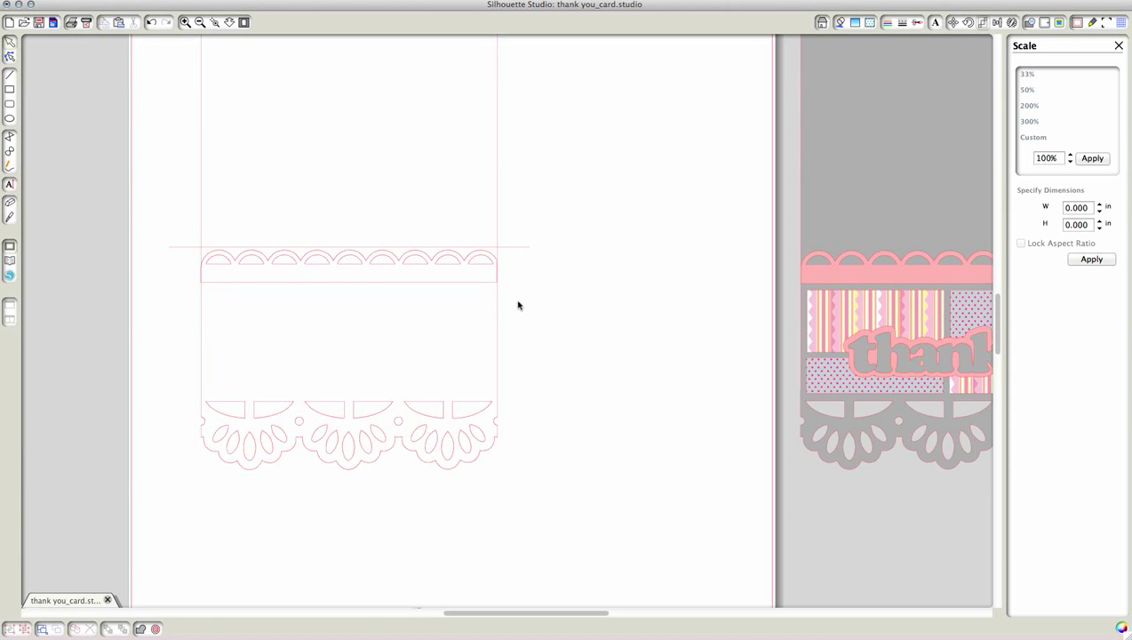
pyautogui.click(512, 248)
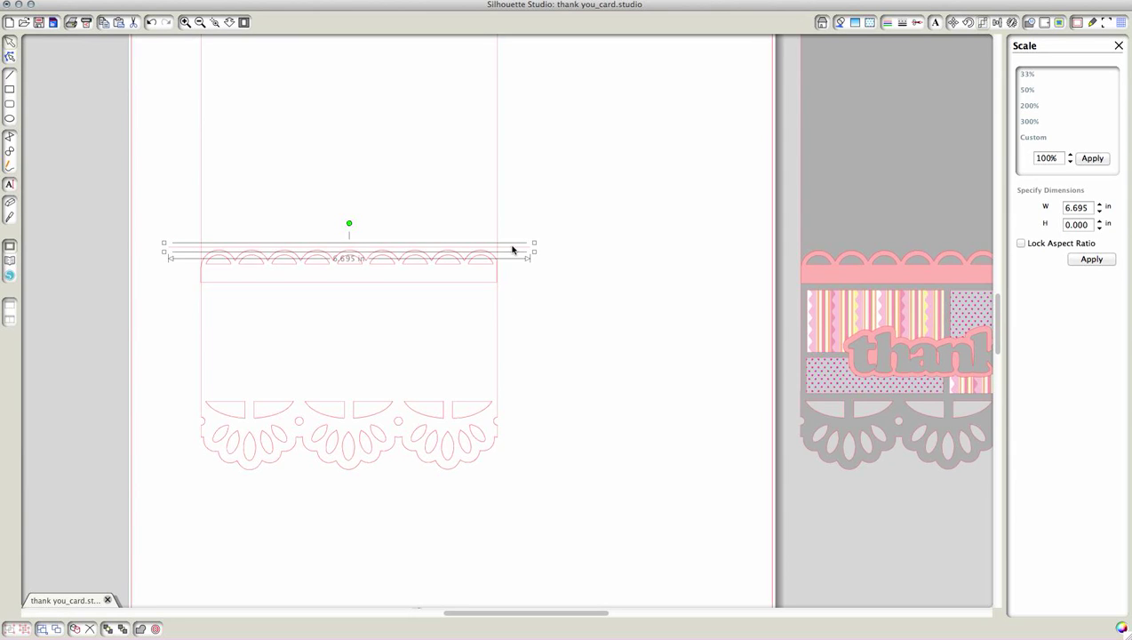
pyautogui.press('Delete')
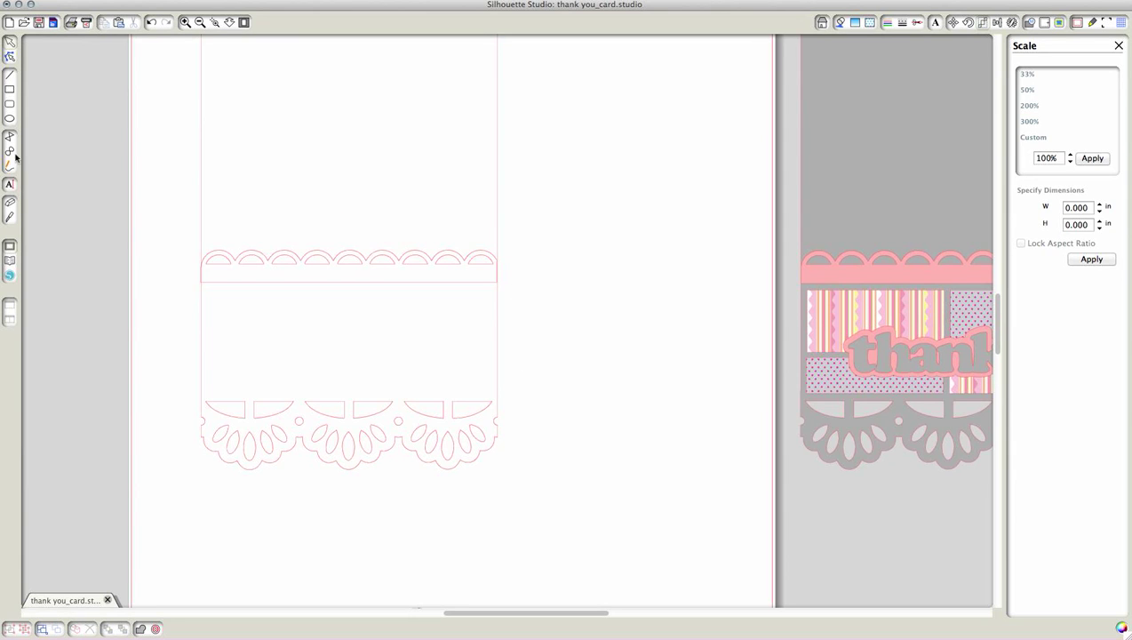
# Draw a rectangle about 2.33 by 1.18 in on the card's left half, just below the scalloped border
pyautogui.click(11, 90)
pyautogui.moveTo(209, 290); pyautogui.dragTo(333, 342)
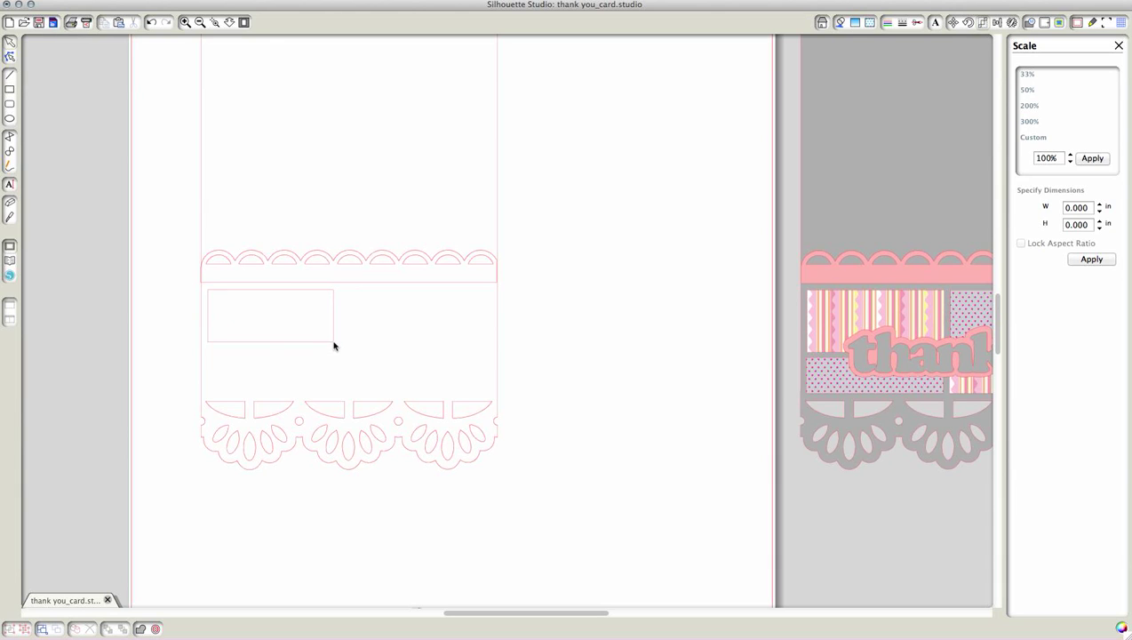
pyautogui.click(249, 343)
pyautogui.moveTo(271, 348); pyautogui.dragTo(270, 358)
pyautogui.click(210, 387)
# Draw a second rectangle about 2.35 by 0.5 in directly below the first one, just above the lace
pyautogui.click(10, 89)
pyautogui.moveTo(207, 362); pyautogui.dragTo(334, 390)
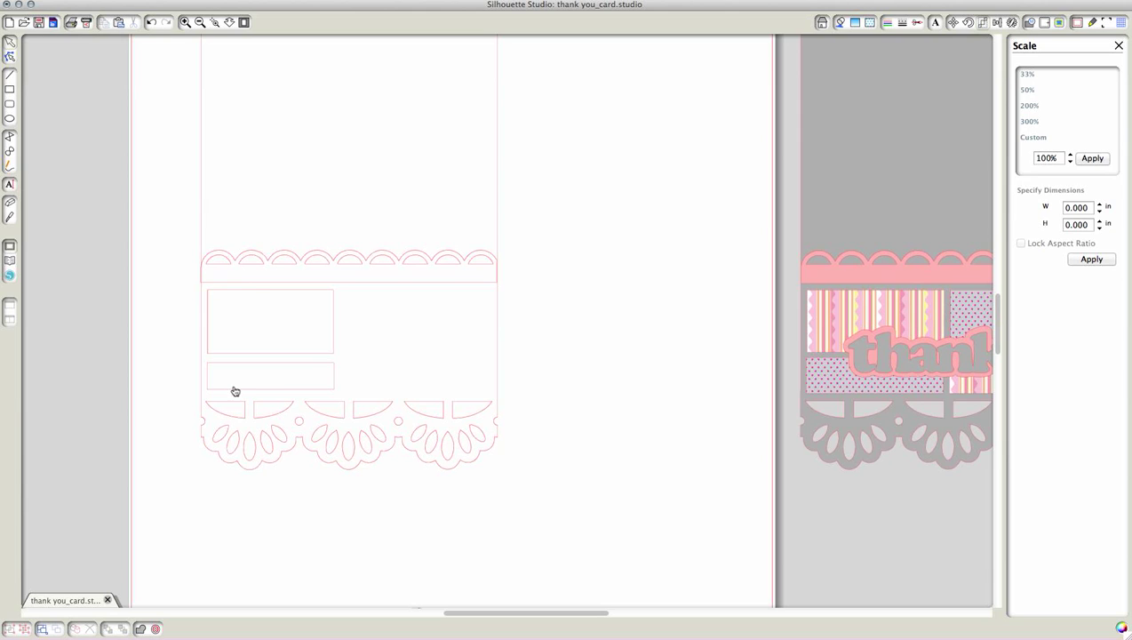
pyautogui.click(235, 391)
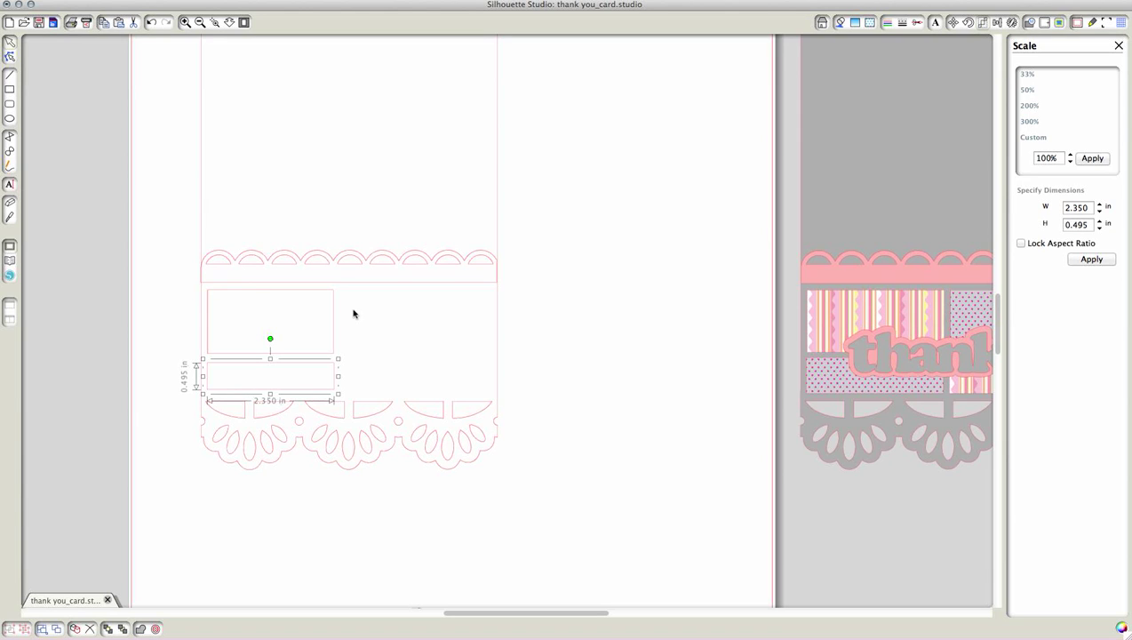
# Set the lower rectangle's width to 2.33 in to match the upper rectangle
pyautogui.click(336, 350)
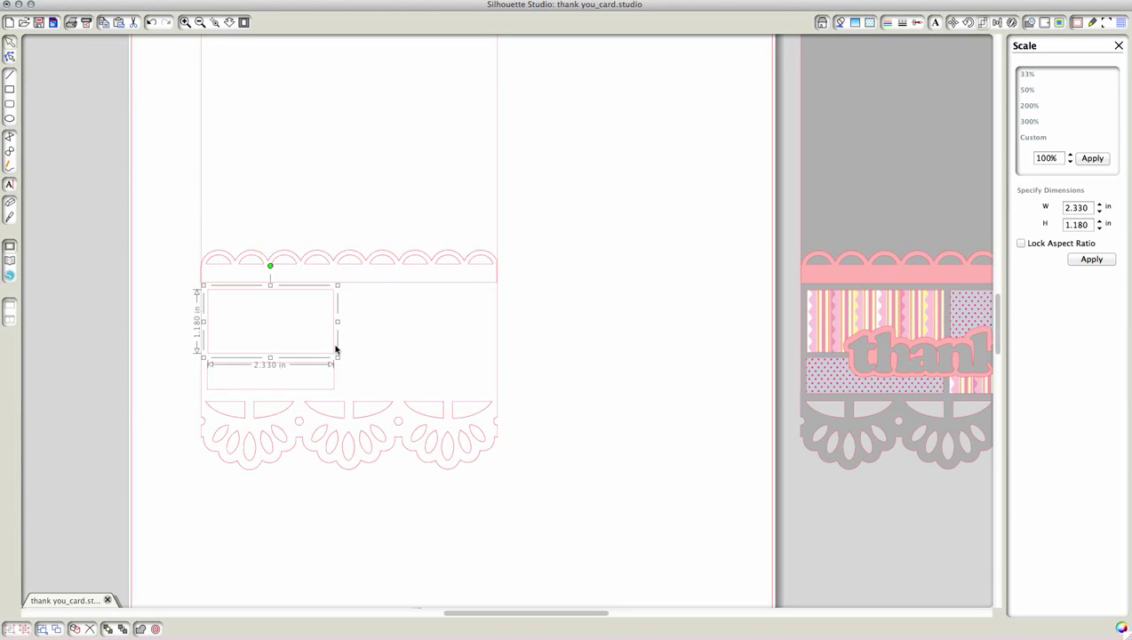
pyautogui.click(335, 391)
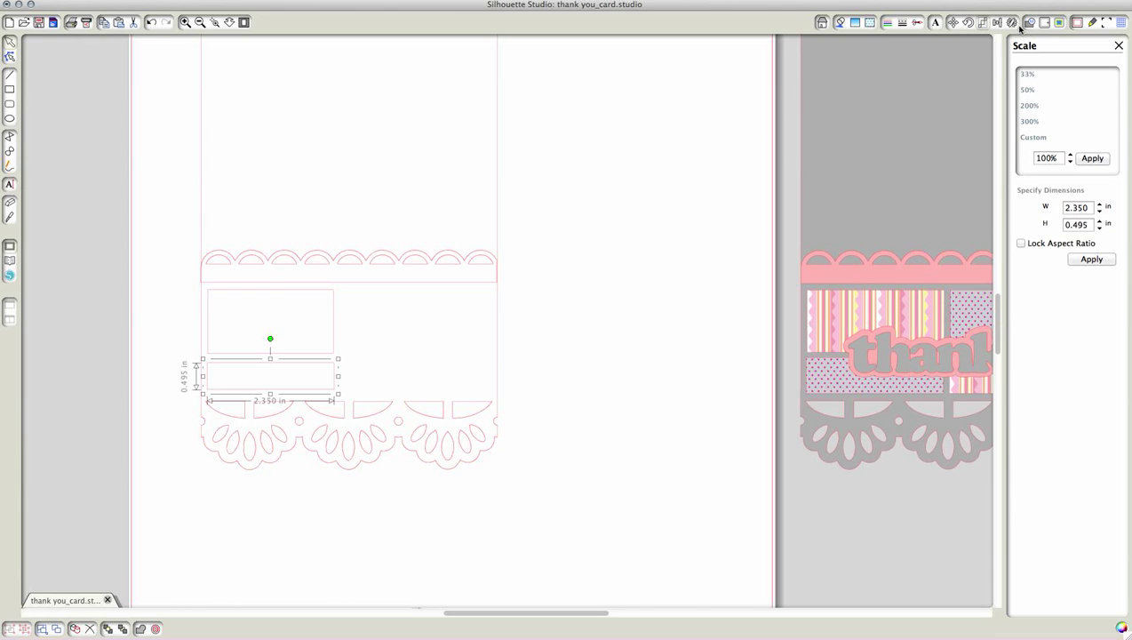
pyautogui.doubleClick(1083, 208)
pyautogui.click(1083, 208)
pyautogui.doubleClick(1083, 208)
pyautogui.press('BackSpace')
pyautogui.write('2.33')
pyautogui.click(1098, 261)
# Move both small rectangles off the card to the blank area on its right, the larger one above the smaller
pyautogui.click(325, 357)
pyautogui.moveTo(324, 357); pyautogui.dragTo(696, 203)
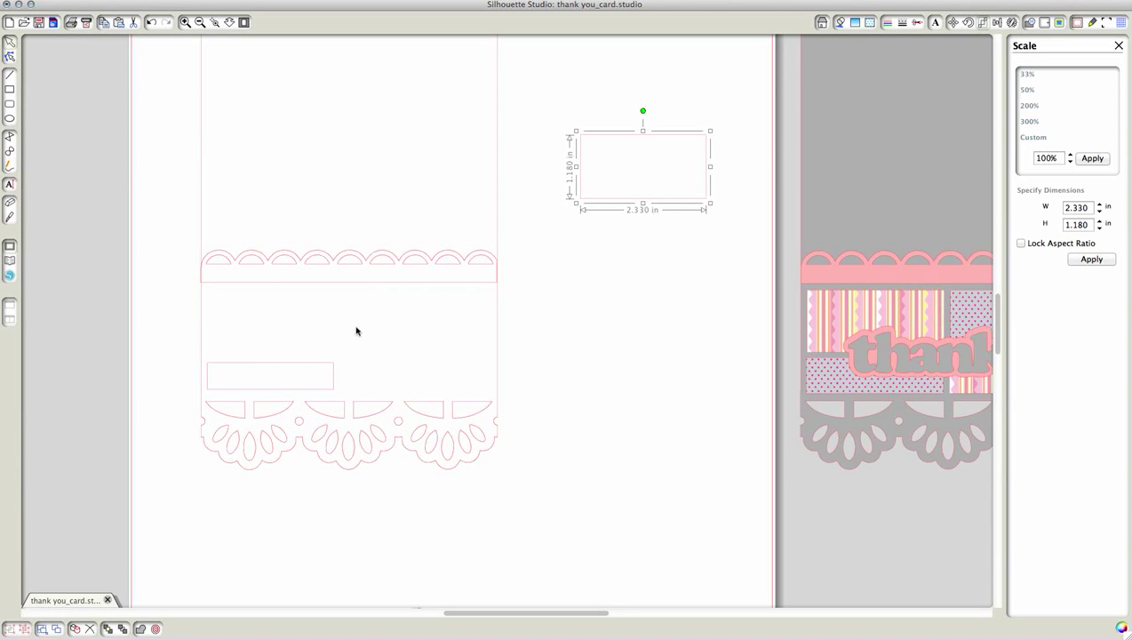
pyautogui.moveTo(293, 369); pyautogui.dragTo(667, 227)
pyautogui.click(560, 235)
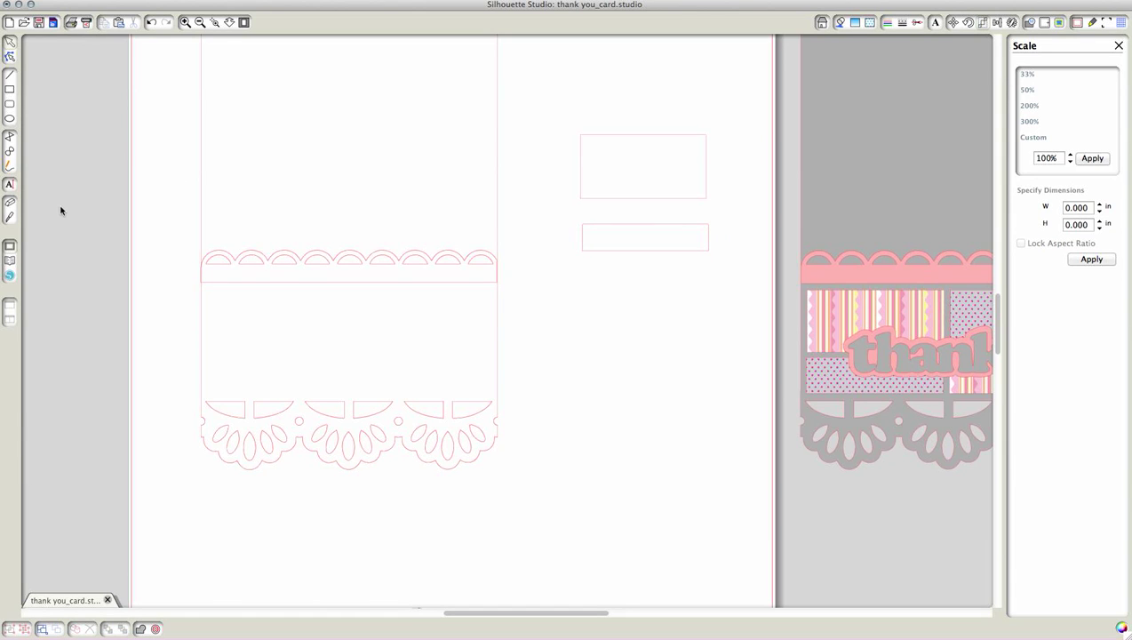
# Add the text "thanks" in Cooper Std Black below the two small rectangles
pyautogui.click(10, 184)
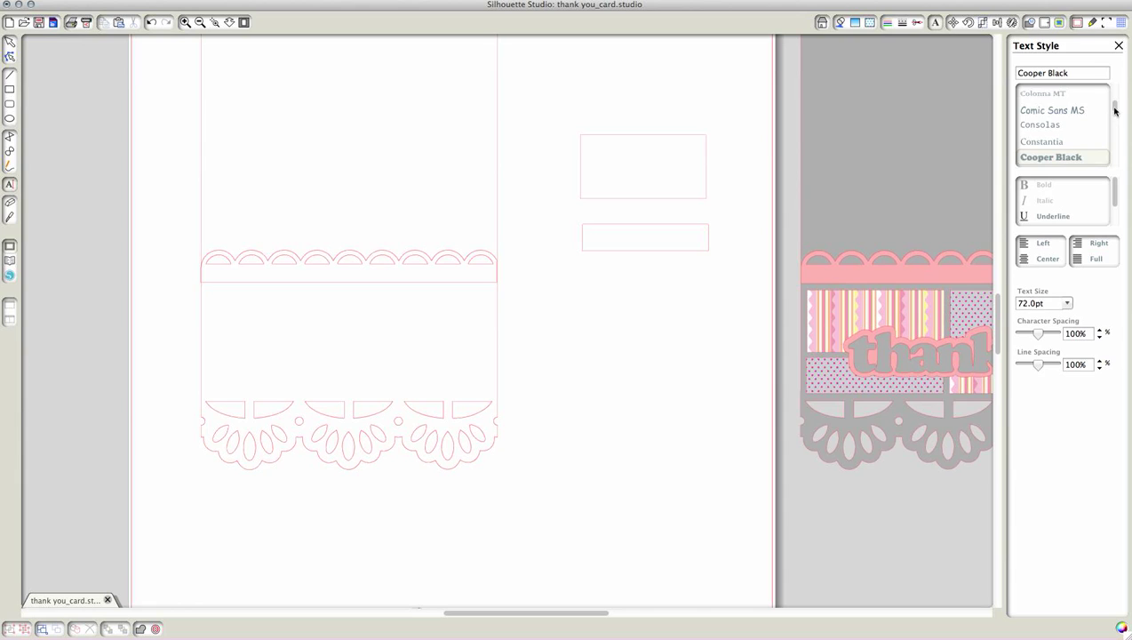
pyautogui.scroll(-3, 1115, 110)
pyautogui.click(1067, 108)
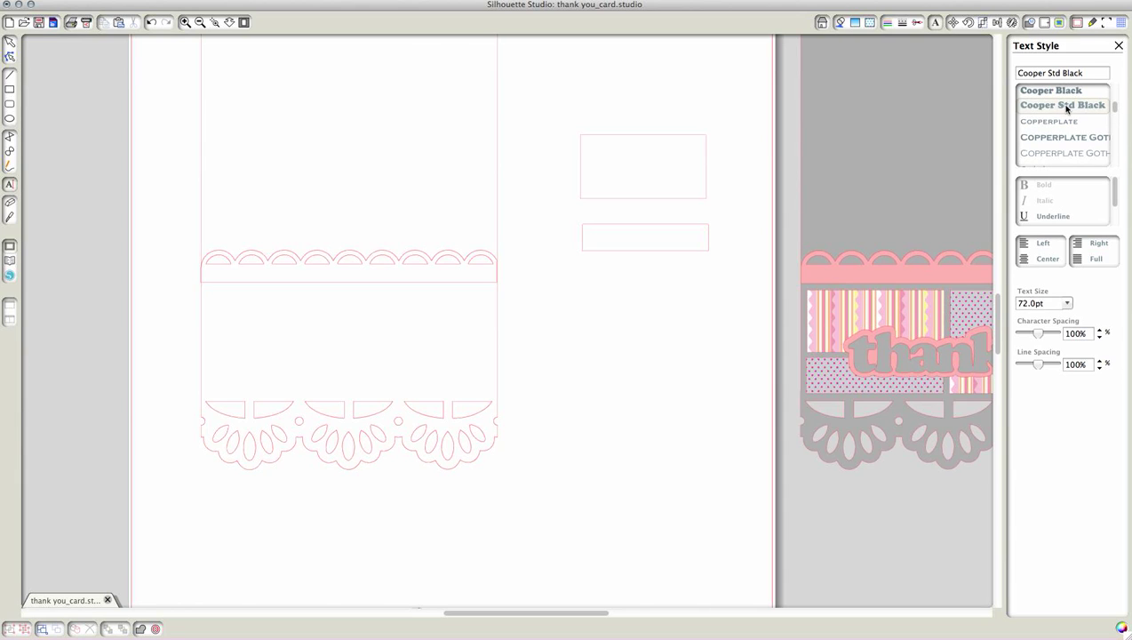
pyautogui.click(580, 300)
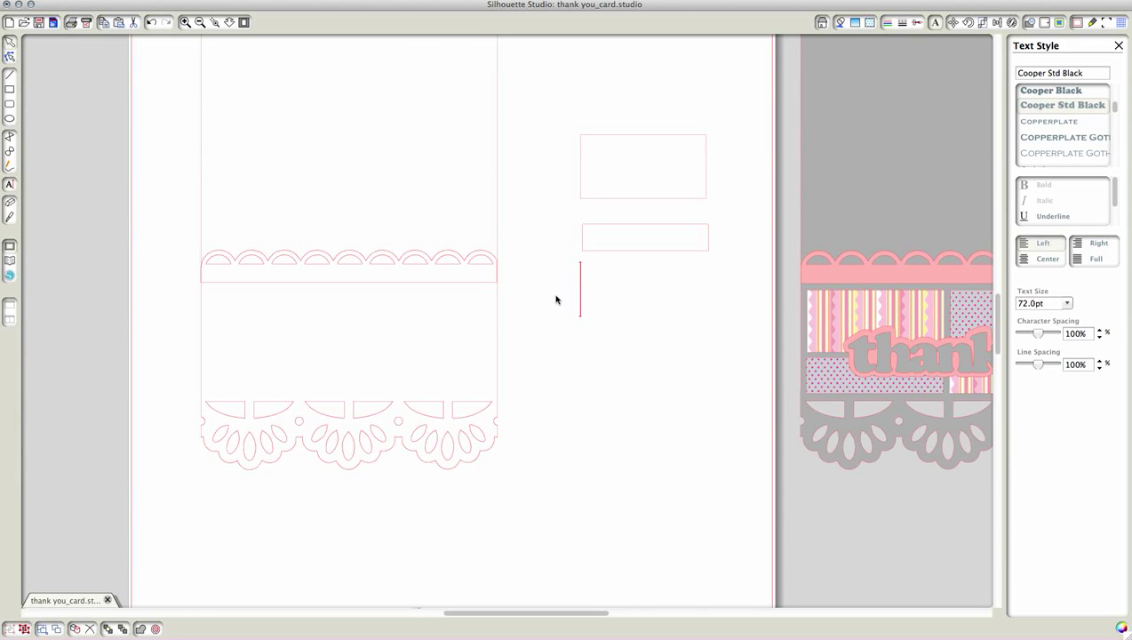
pyautogui.write('thanks')
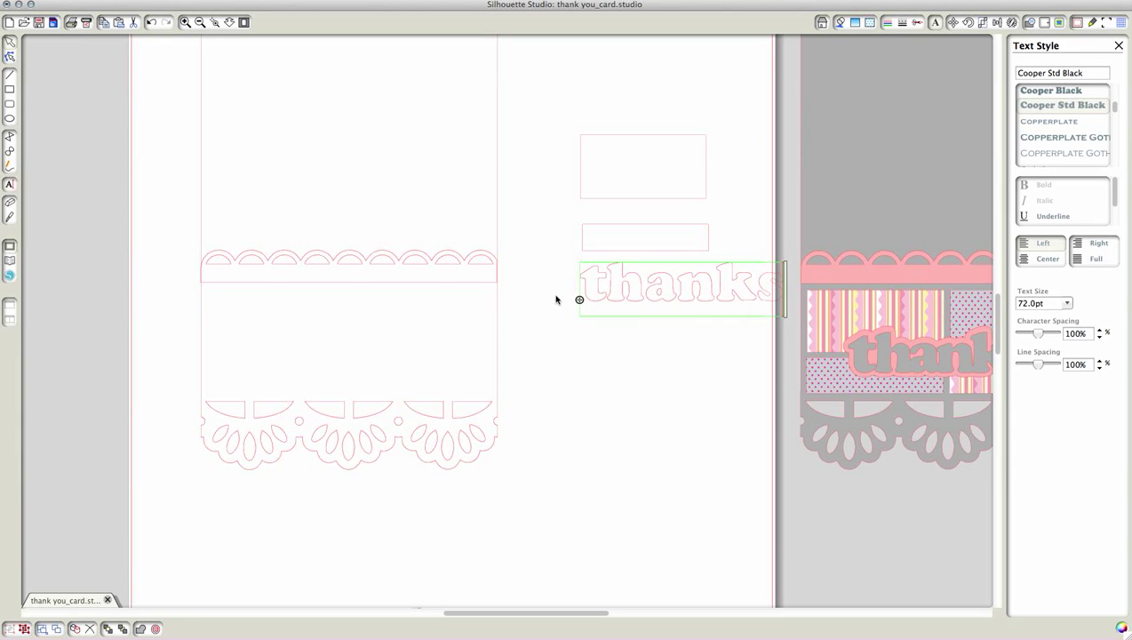
pyautogui.click(700, 346)
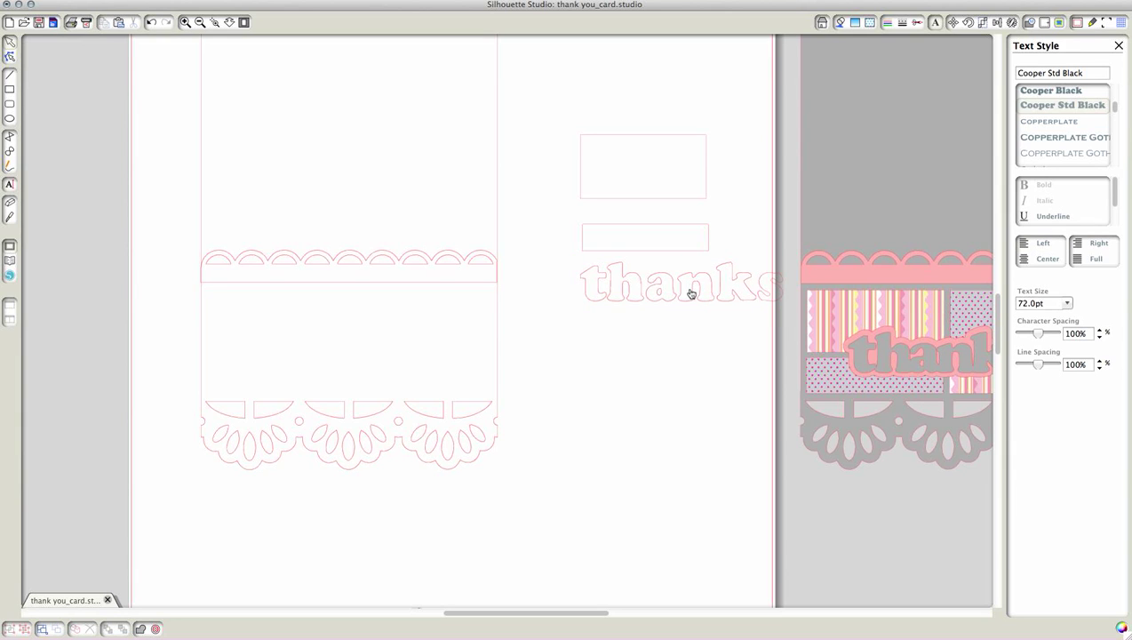
# Move the text toward the card and add an exclamation mark so it reads "thanks!"
pyautogui.moveTo(689, 293); pyautogui.dragTo(623, 326)
pyautogui.doubleClick(624, 328)
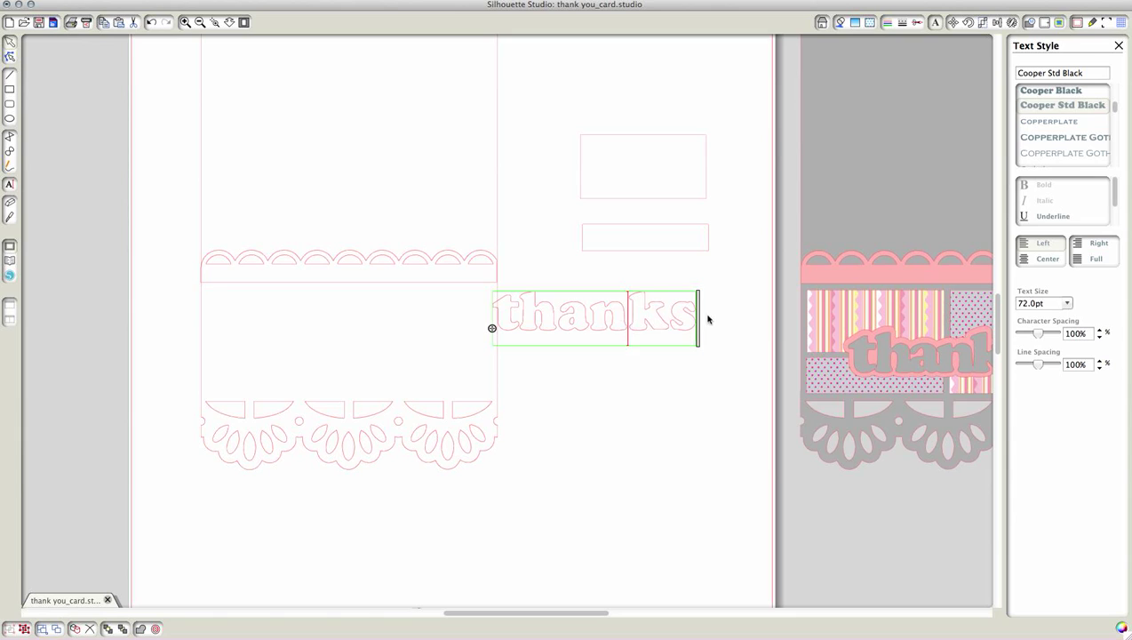
pyautogui.write('!')
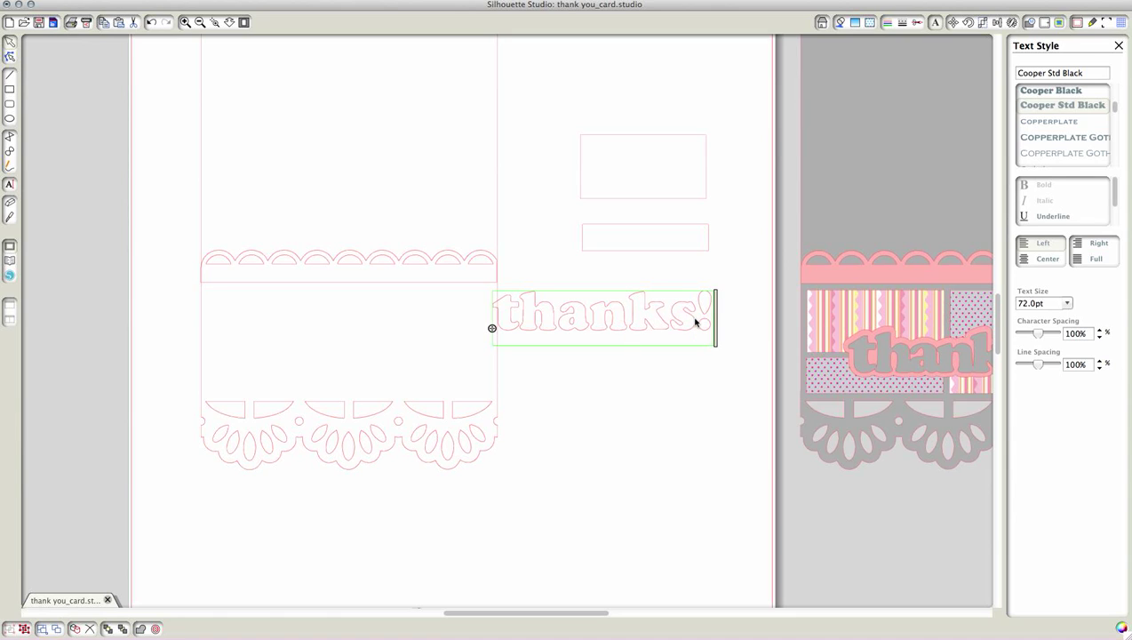
pyautogui.click(672, 395)
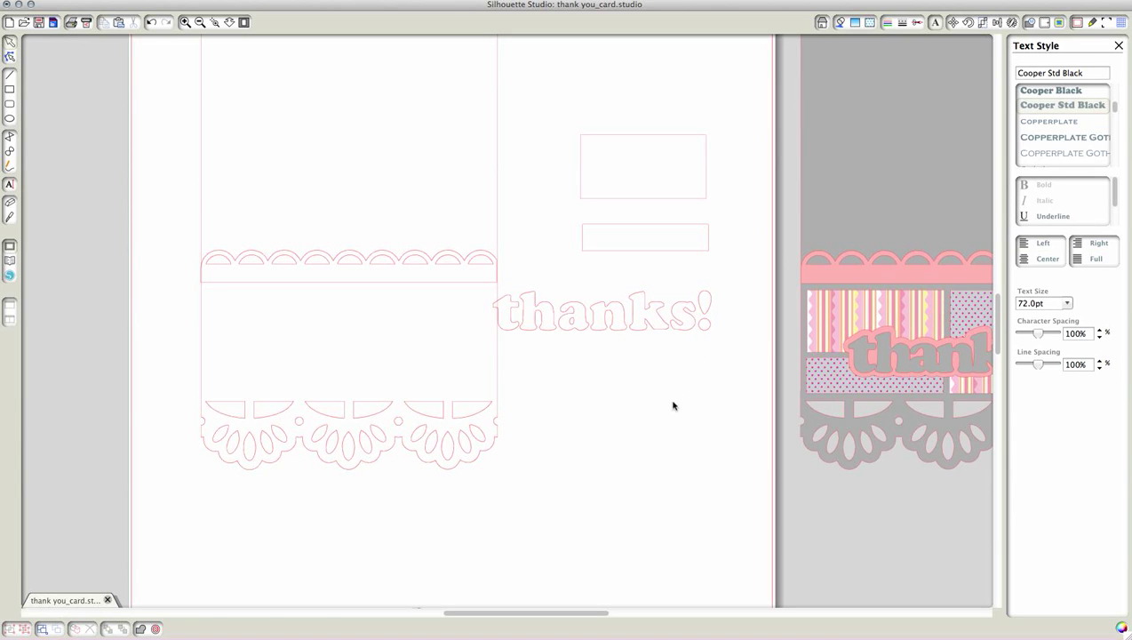
# Shift the "thanks!" text clear of the card, reduce its character spacing to 80%, and weld the letters together
pyautogui.moveTo(653, 330); pyautogui.dragTo(667, 338)
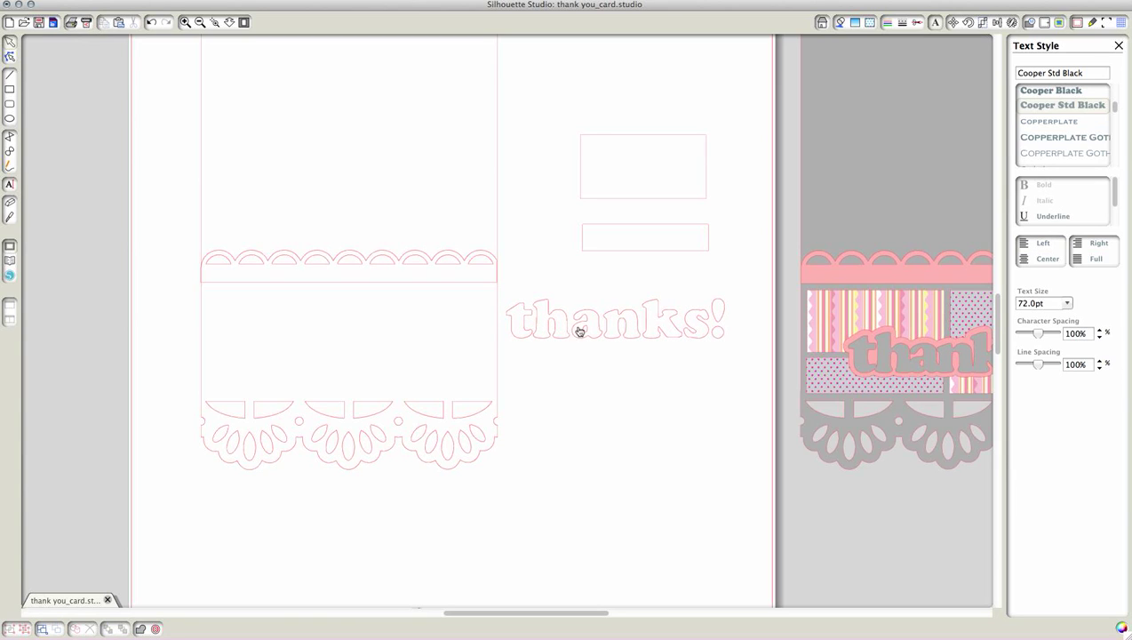
pyautogui.click(625, 336)
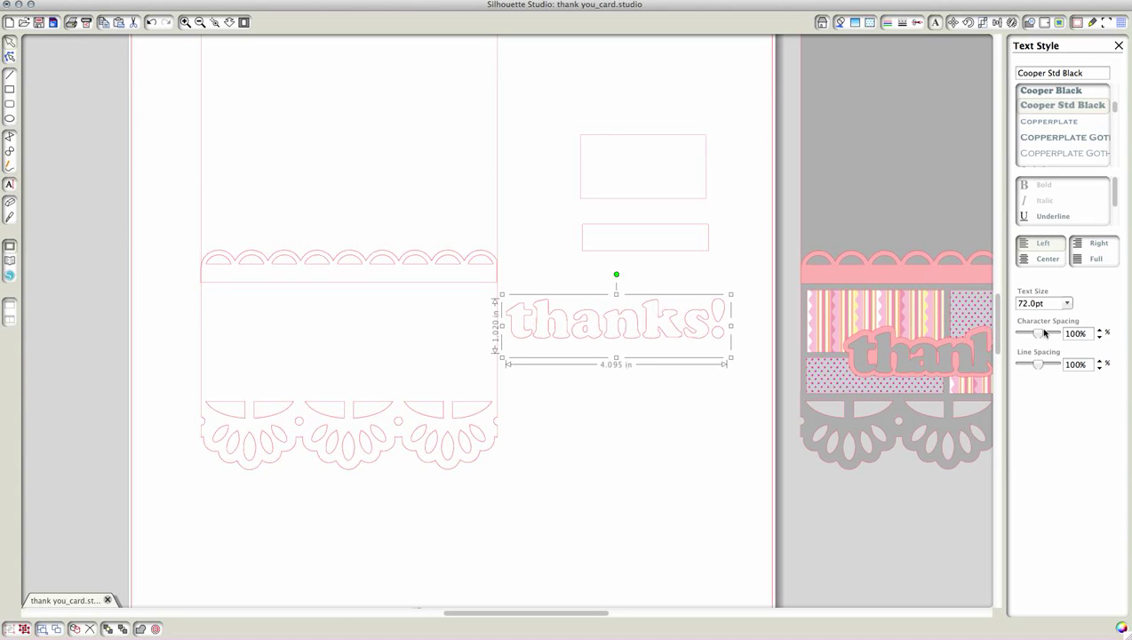
pyautogui.moveTo(1040, 335); pyautogui.dragTo(1036, 334)
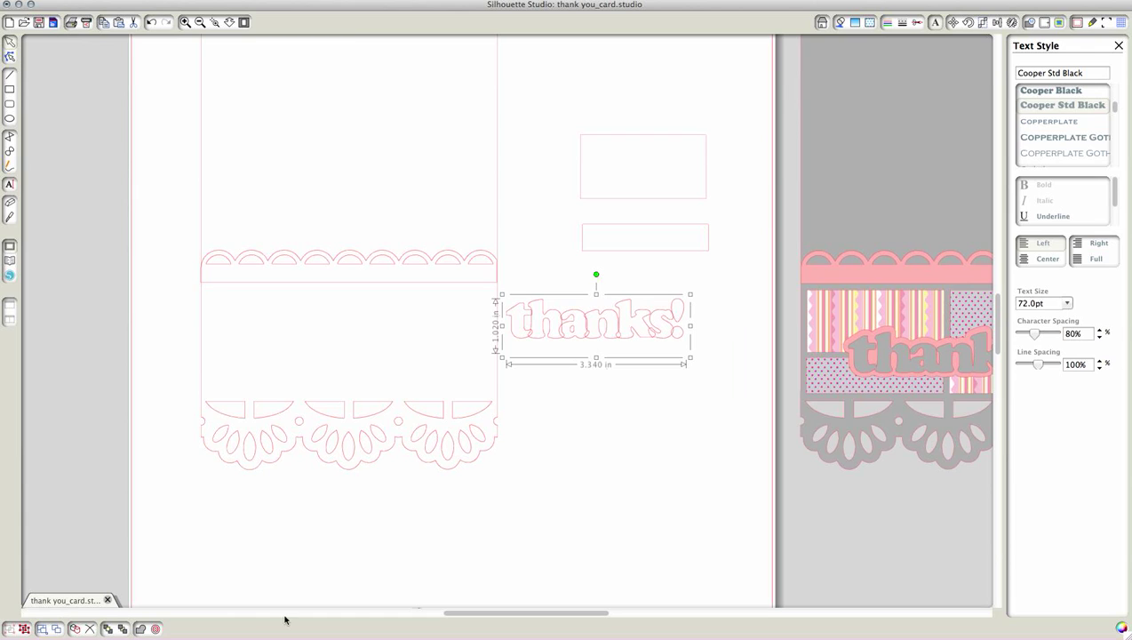
pyautogui.click(139, 630)
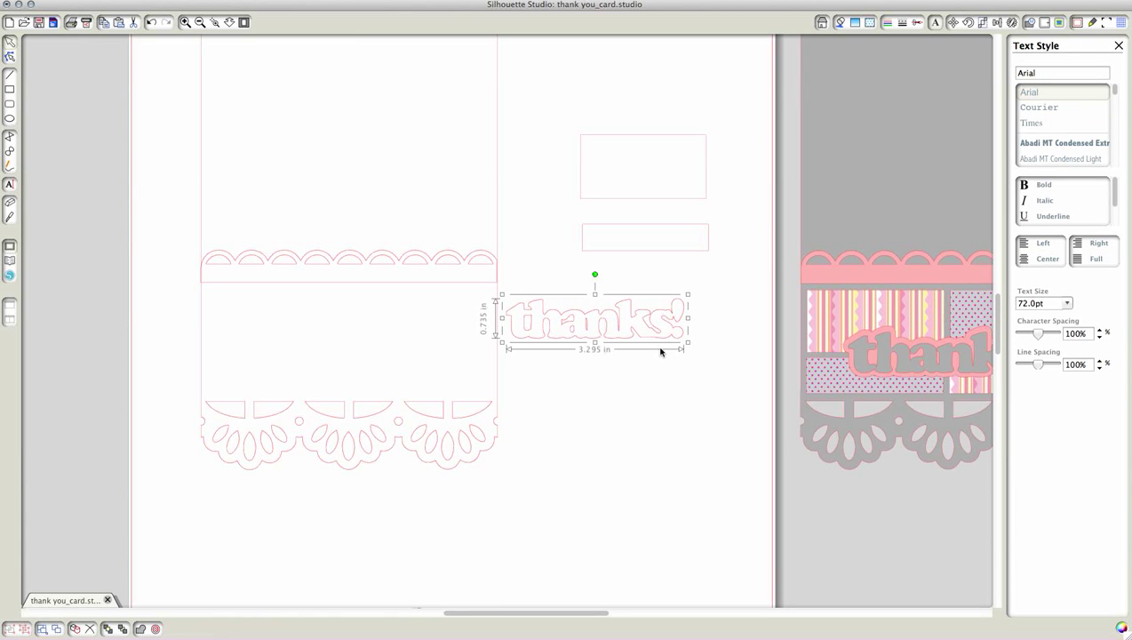
# Add a 0.070 in outer offset around the welded "thanks!" title and separate the two shapes, placing the title above its offset outline
pyautogui.moveTo(637, 339); pyautogui.dragTo(653, 365)
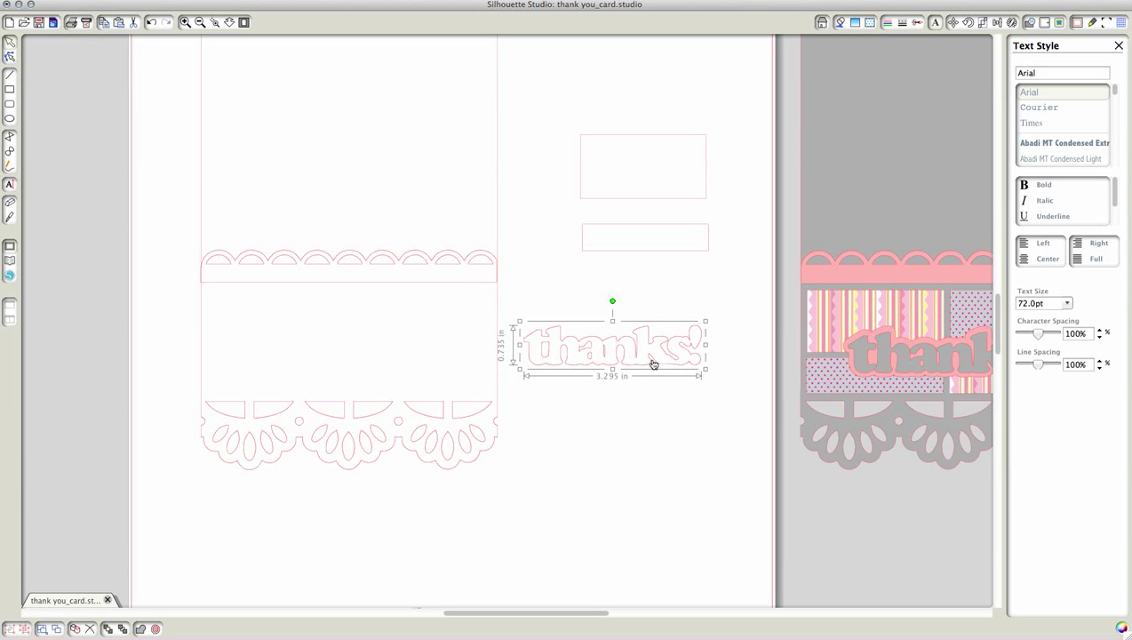
pyautogui.click(156, 629)
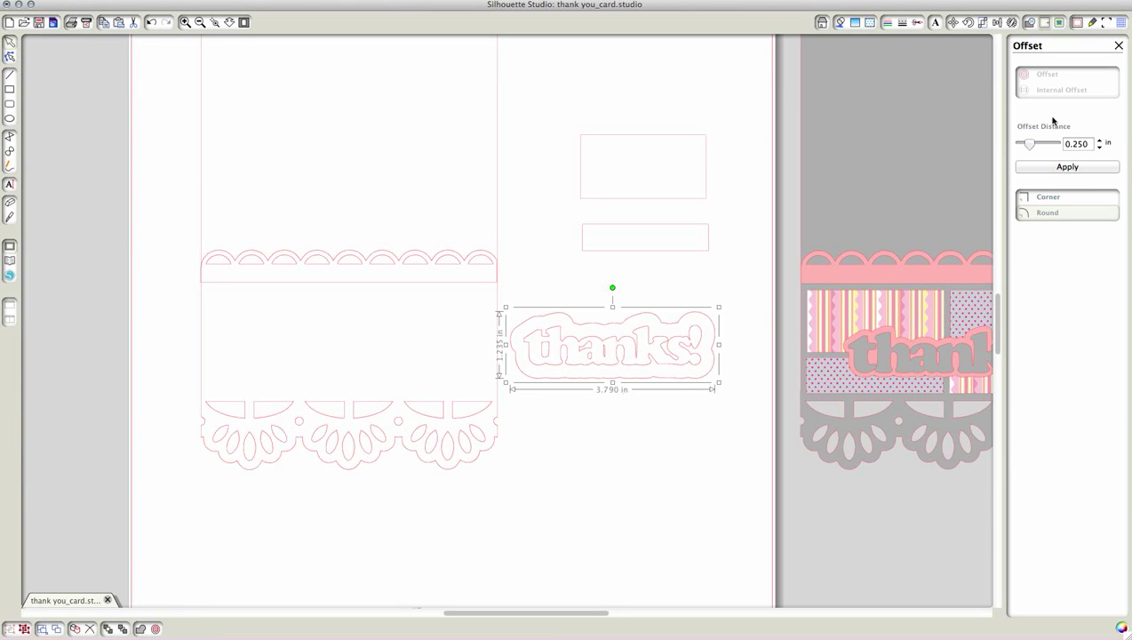
pyautogui.moveTo(1029, 147); pyautogui.dragTo(1023, 146)
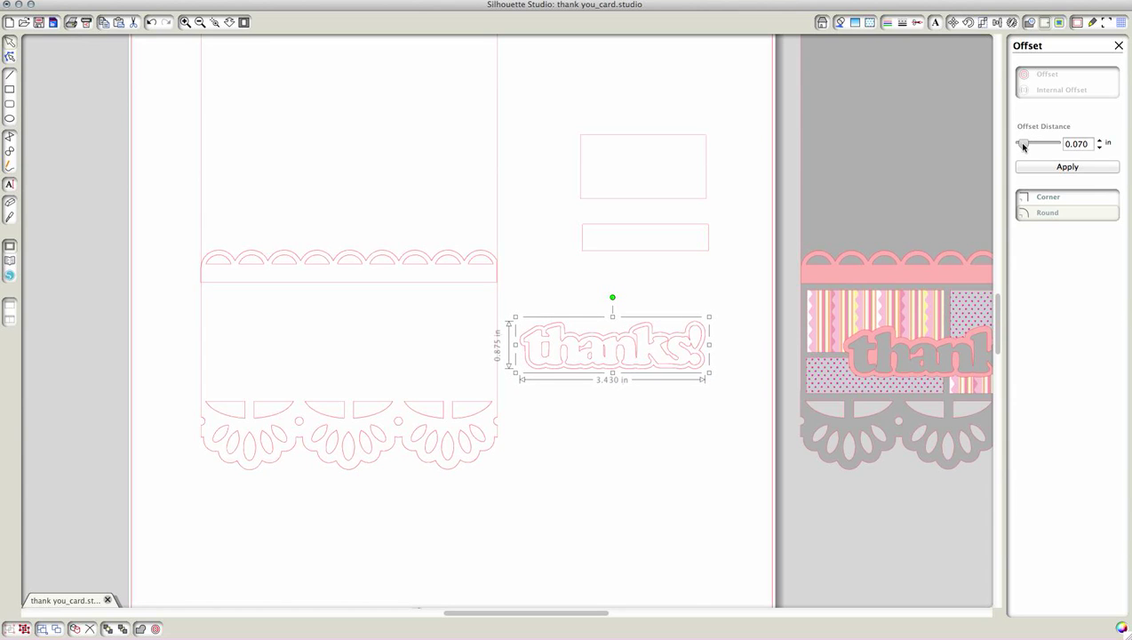
pyautogui.click(755, 269)
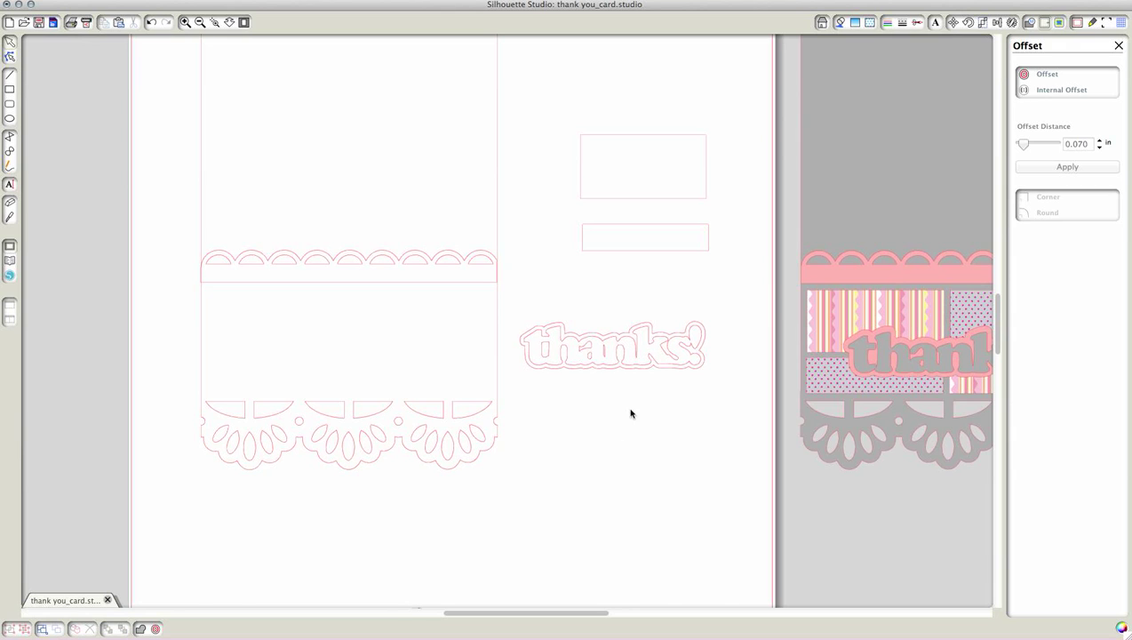
pyautogui.moveTo(650, 353); pyautogui.dragTo(651, 301)
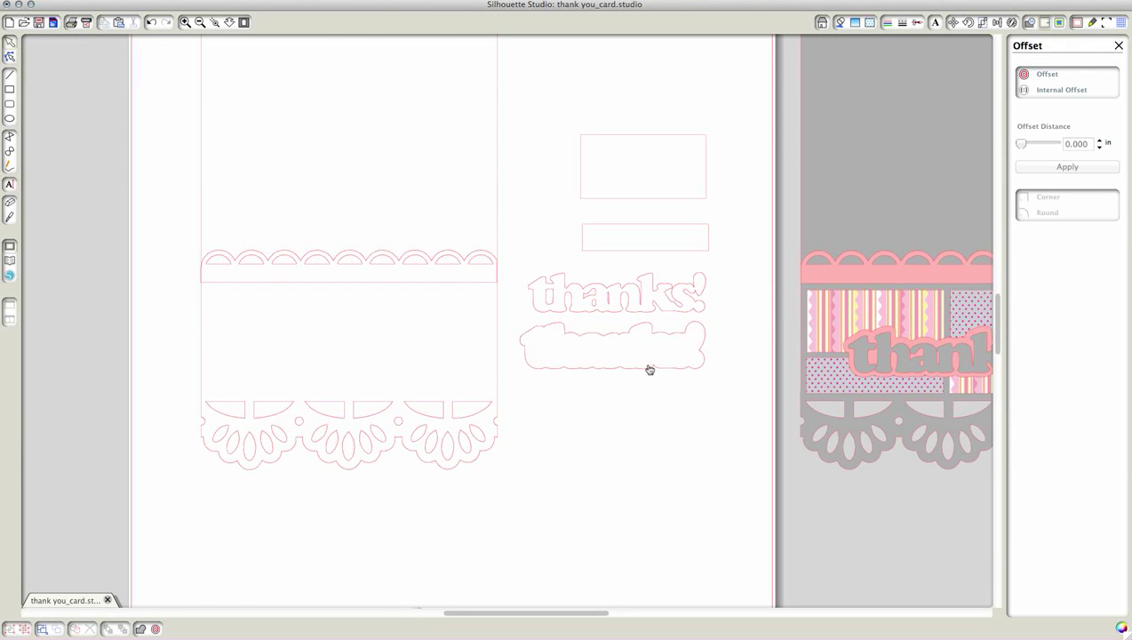
pyautogui.moveTo(649, 369); pyautogui.dragTo(660, 372)
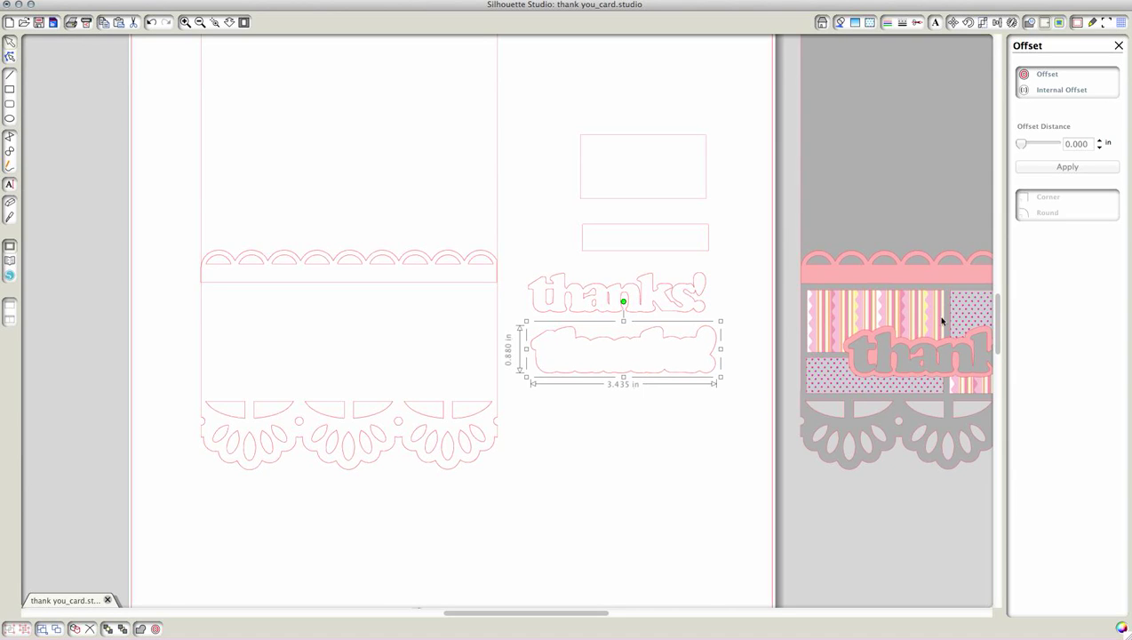
# Move the scalloped border off the card to the blank area above the two small rectangles
pyautogui.scroll(2, 998, 331)
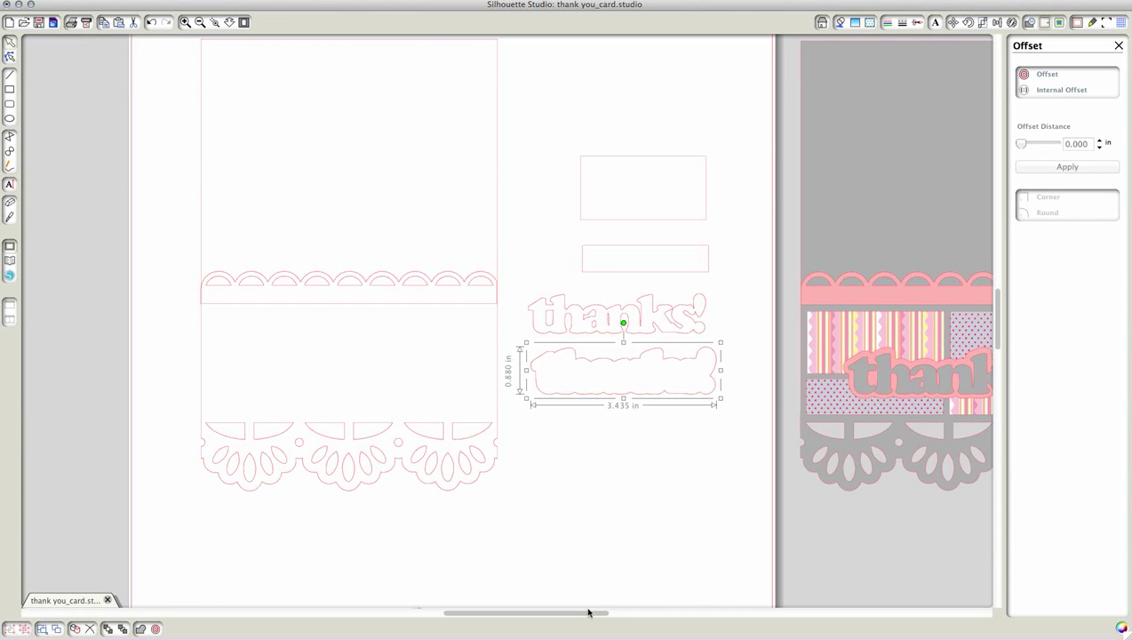
pyautogui.moveTo(588, 614); pyautogui.dragTo(648, 615)
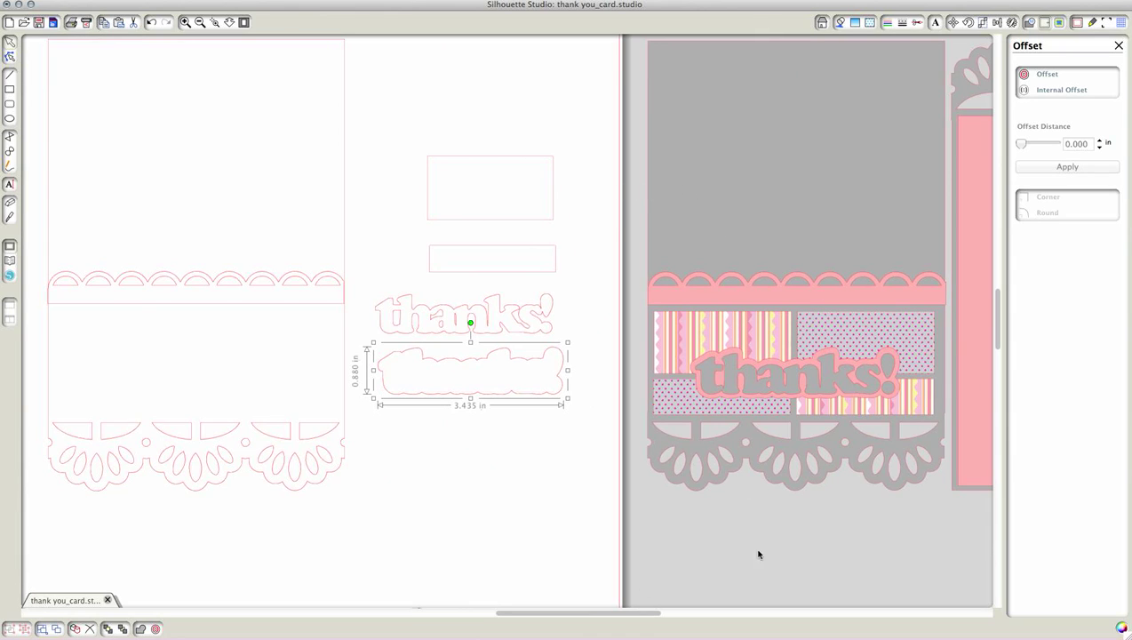
pyautogui.moveTo(642, 618); pyautogui.dragTo(598, 614)
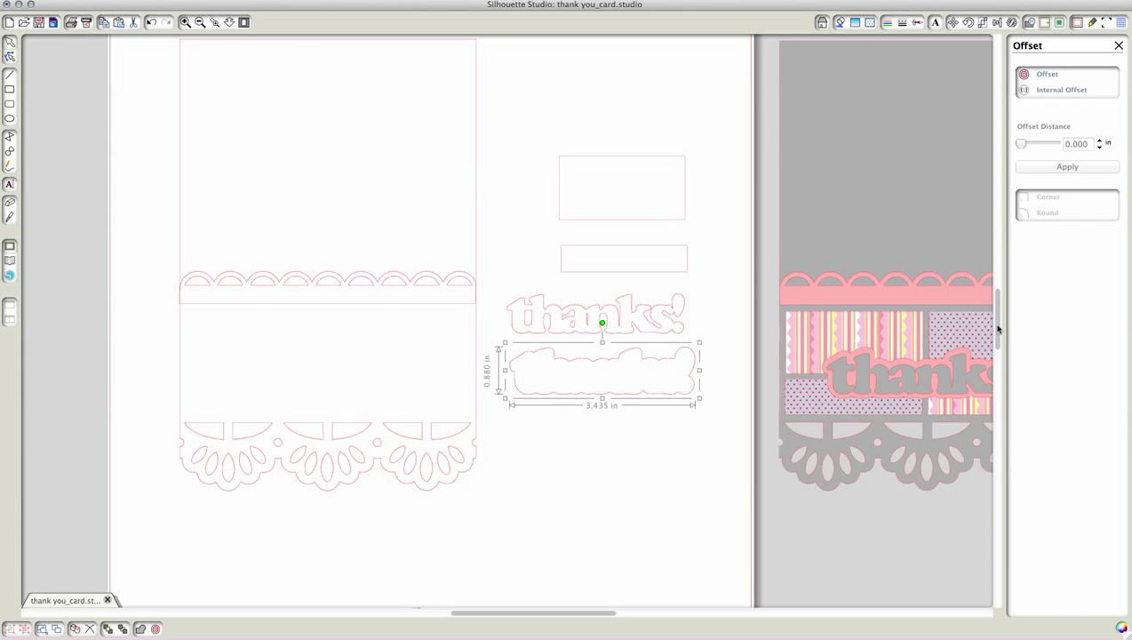
pyautogui.moveTo(997, 329); pyautogui.dragTo(994, 309)
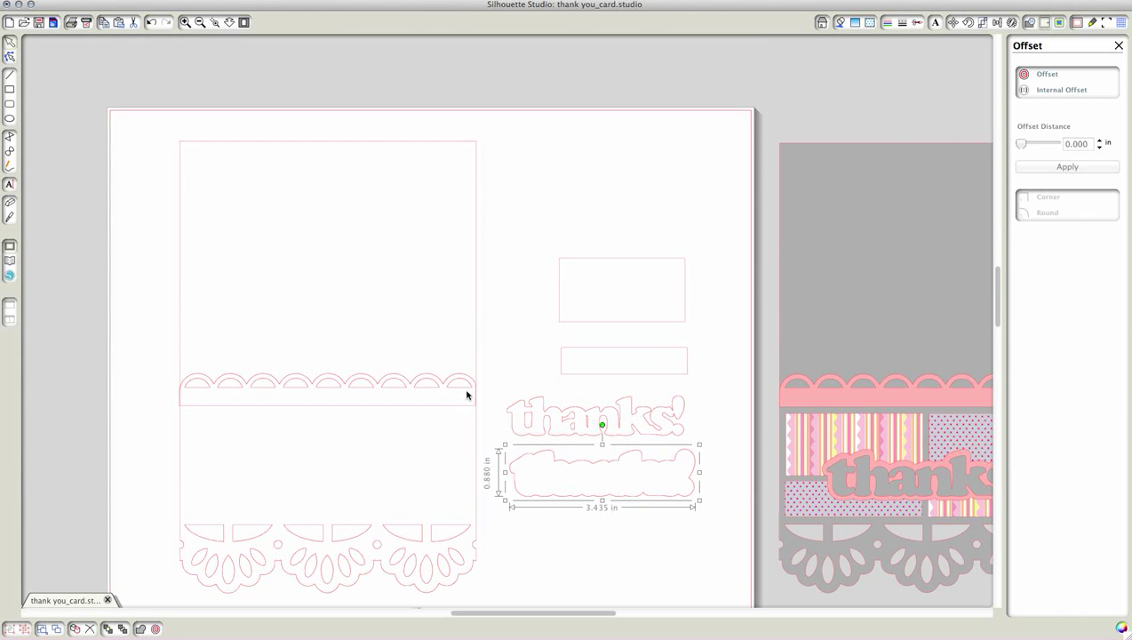
pyautogui.moveTo(464, 392)
pyautogui.mouseDown()
pyautogui.moveTo(571, 326)
pyautogui.moveTo(700, 219)
pyautogui.moveTo(778, 201)
pyautogui.mouseUp()
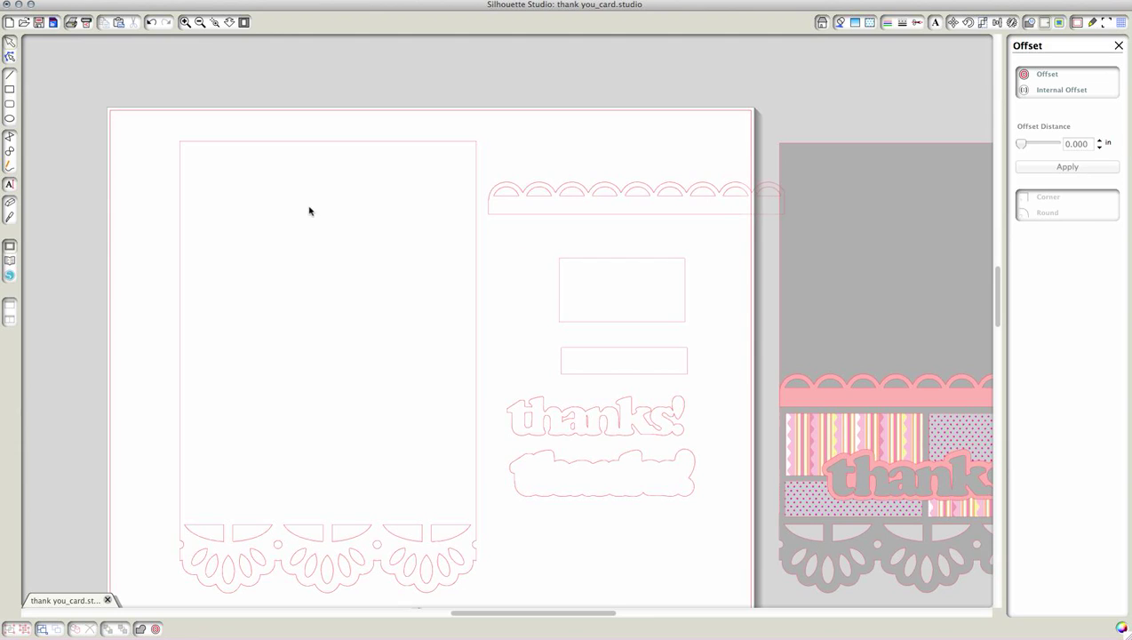
# Draw a large rectangle slightly inset within the card panel, ending just above the lace edge, and compare it with the finished sample's inside panel
pyautogui.click(10, 100)
pyautogui.moveTo(187, 149)
pyautogui.mouseDown()
pyautogui.moveTo(304, 188)
pyautogui.moveTo(414, 245)
pyautogui.moveTo(468, 519)
pyautogui.mouseUp()
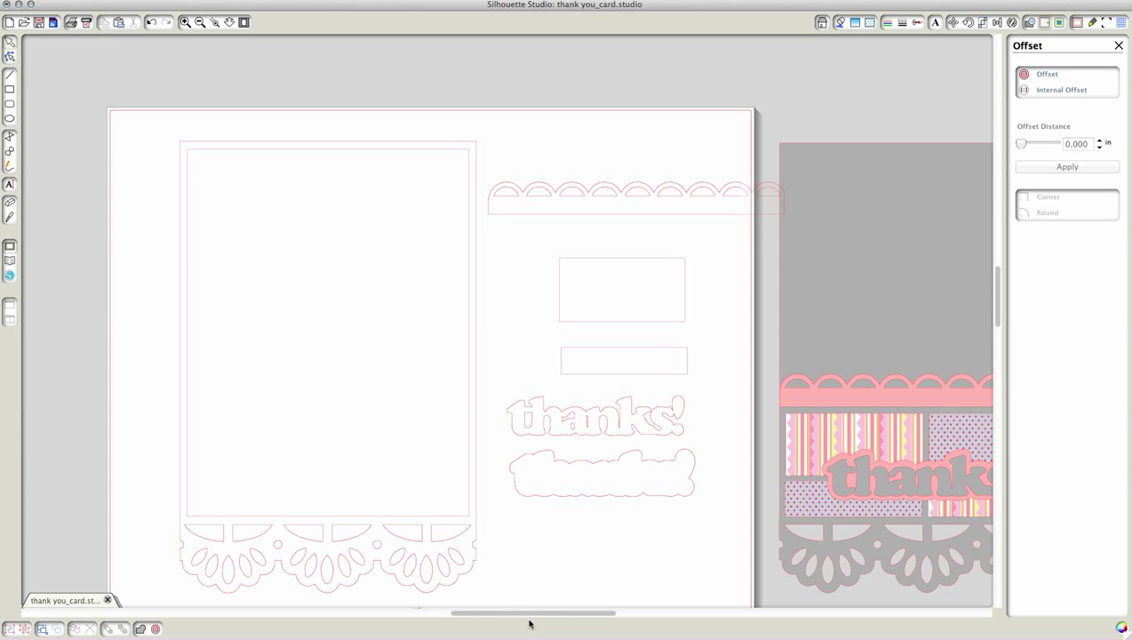
pyautogui.moveTo(526, 616); pyautogui.dragTo(671, 614)
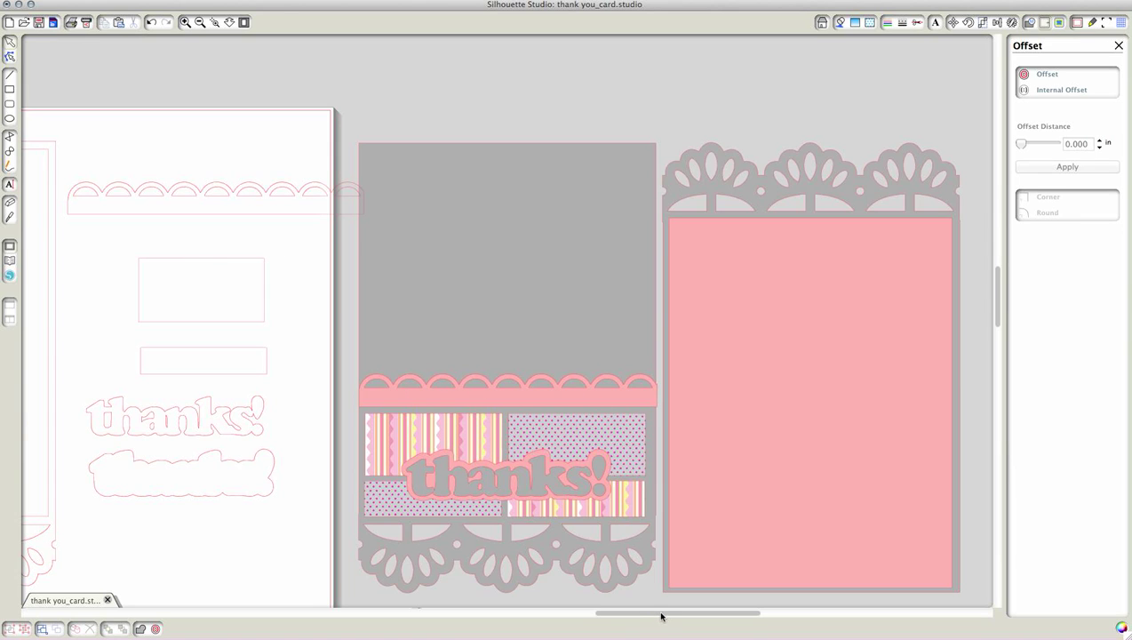
pyautogui.moveTo(661, 616); pyautogui.dragTo(524, 630)
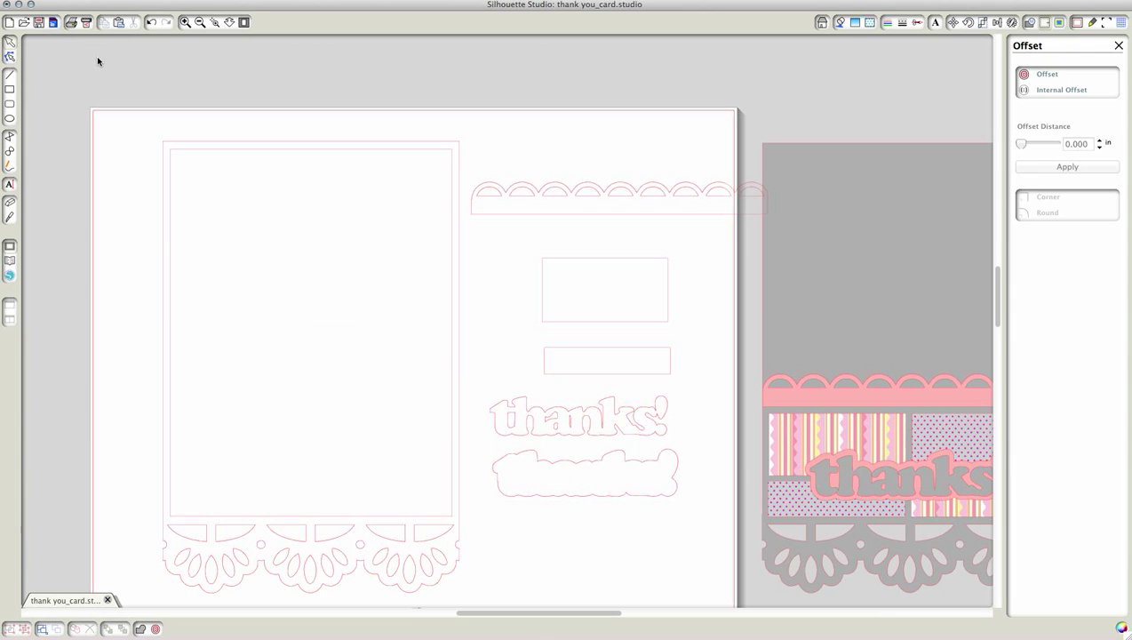